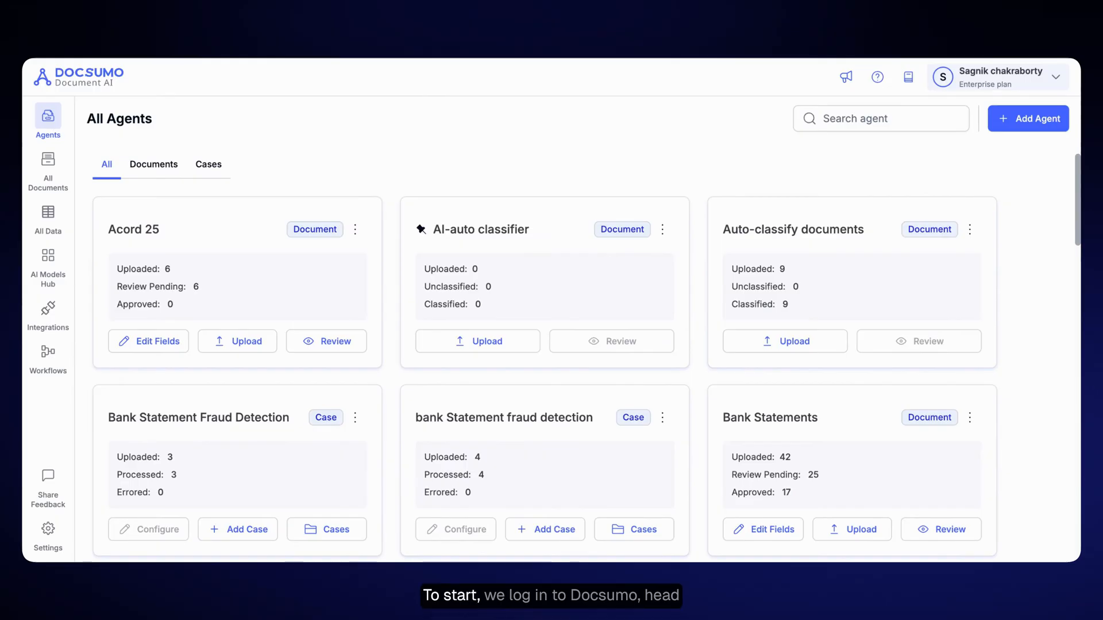
- Create a new workflow and ask the assistant to detect suspicious transactions in emailed bank statements, sending suspicious ones to manual review and passing the rest
click(47, 352)
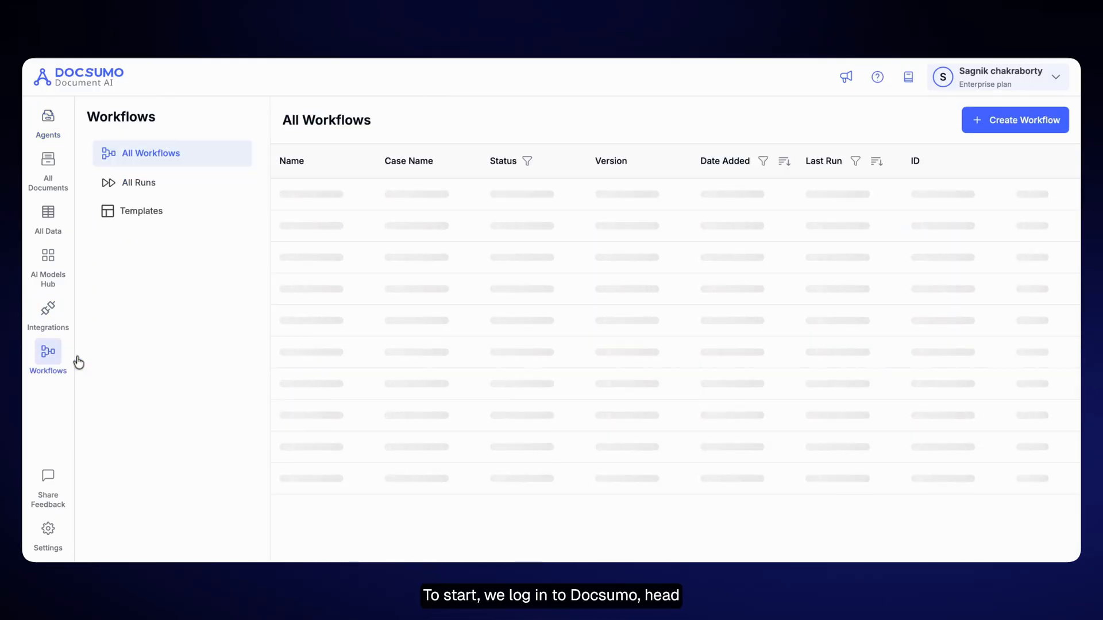
click(1005, 120)
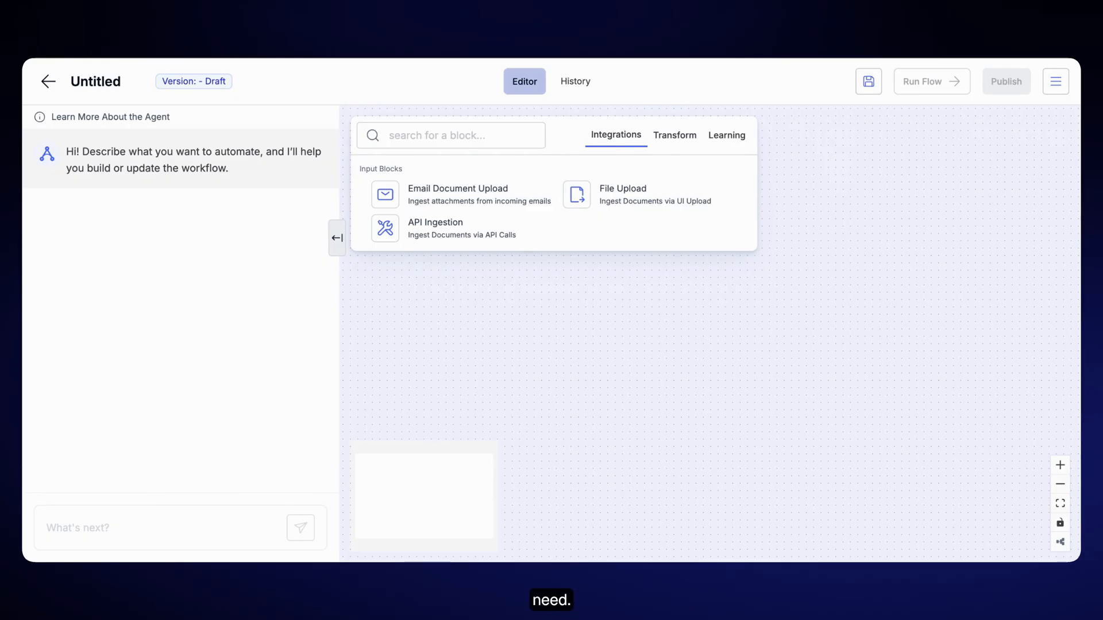
click(103, 525)
text(Create a workflow that detects syuspicious transaa)
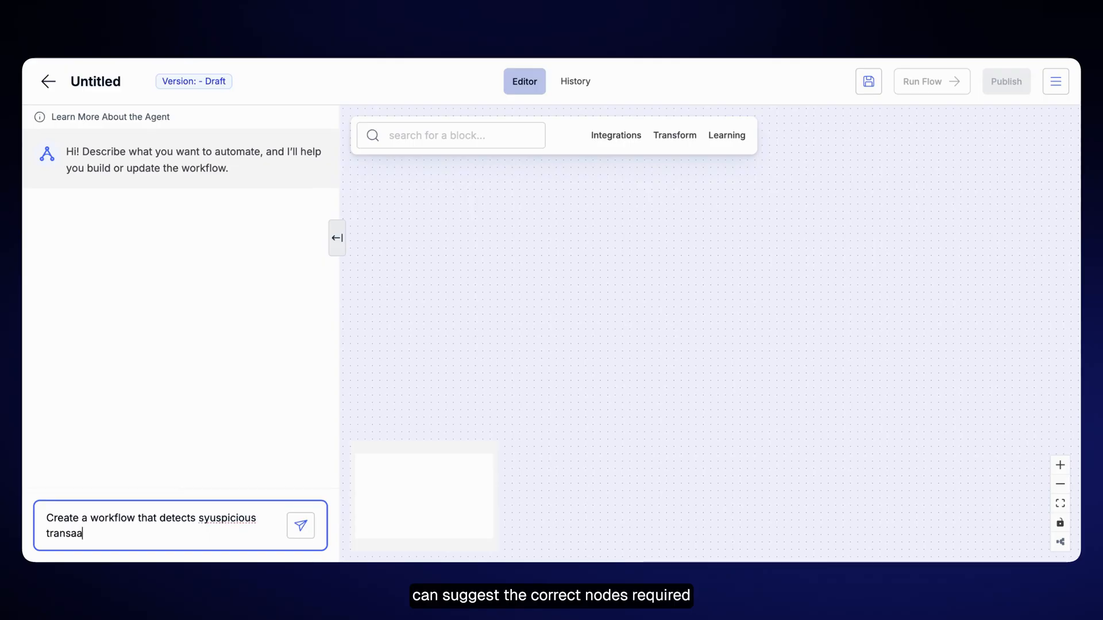
text(ctions from bank statements re)
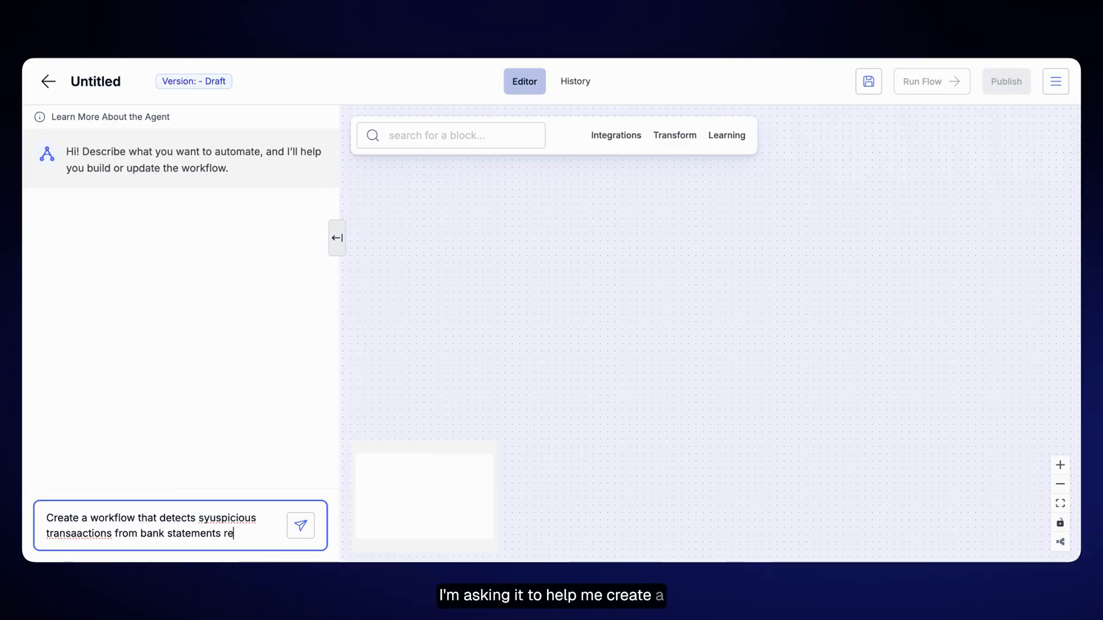
text(ceived via email and route them to )
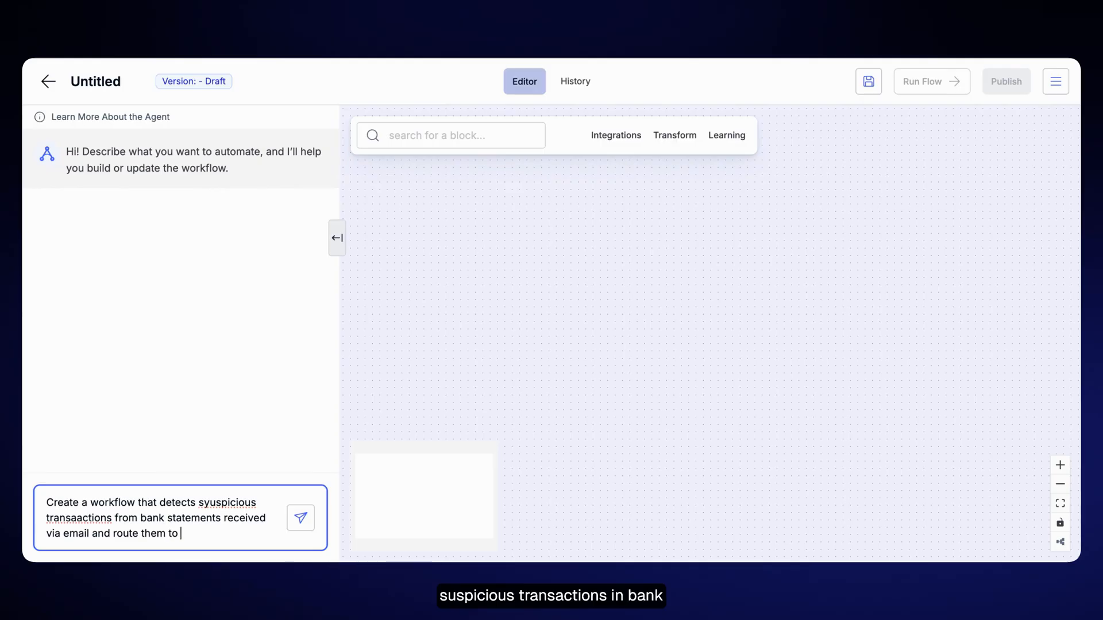
text(manual review)
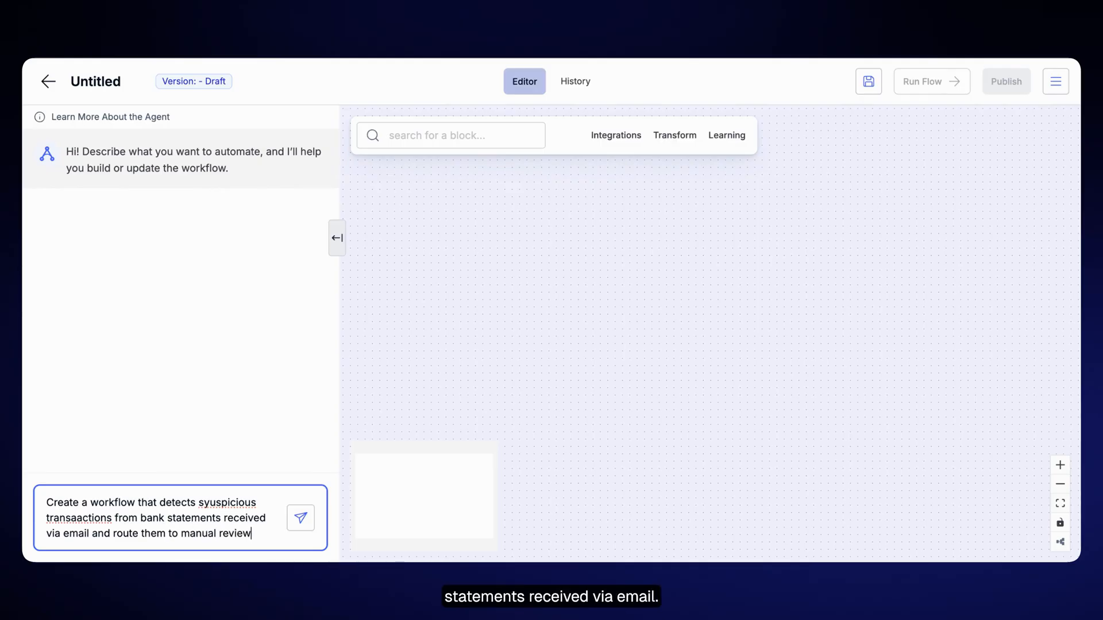
text( if they're su)
text(spicious, otherwise, )
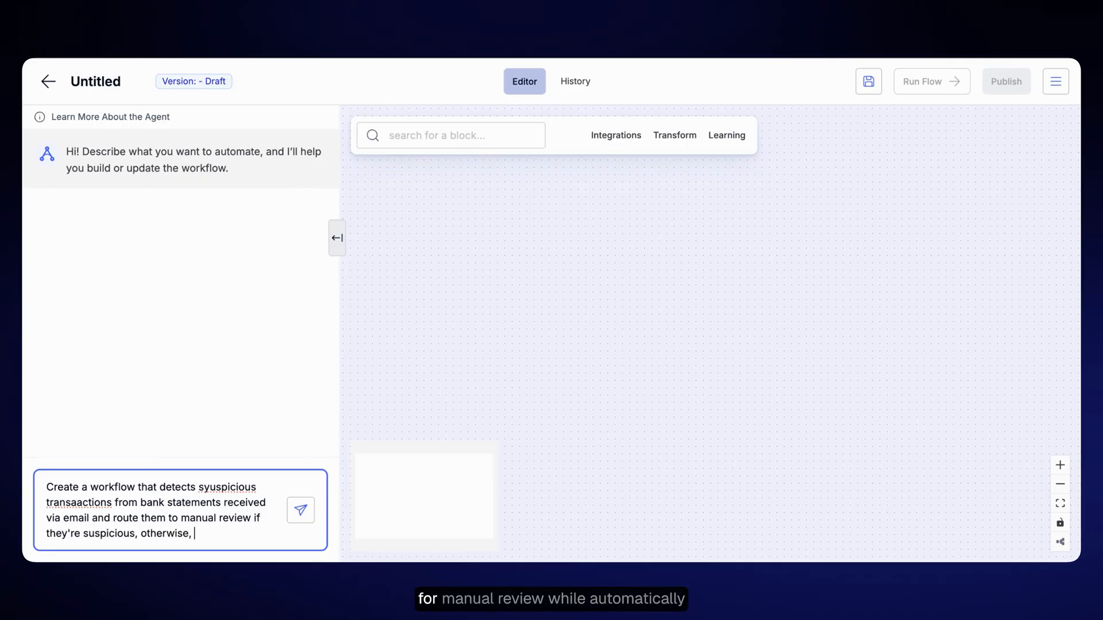
text(tust pass them)
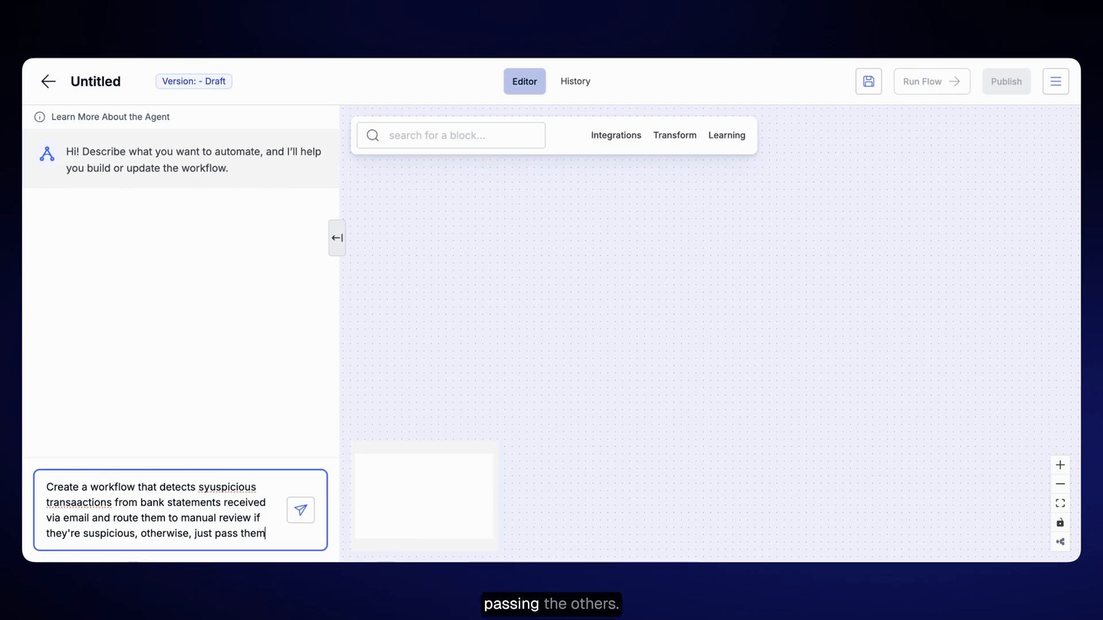
text( successfully)
key(Return)
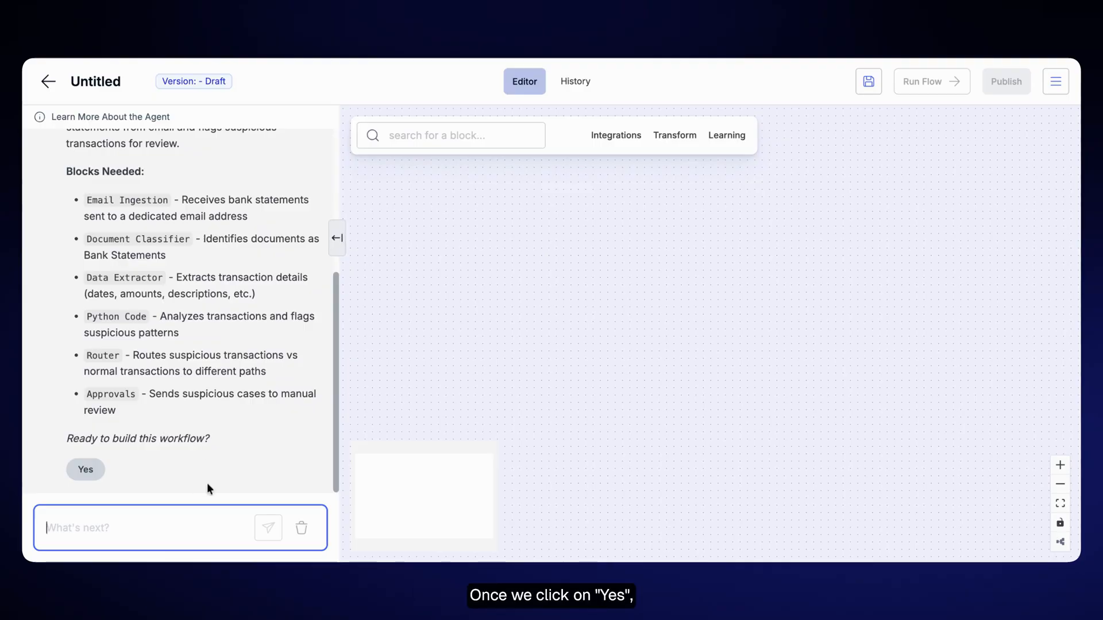
- Accept the proposed workflow and create the case type "Bank Statement Suspicious Transaction Detector" with the Bank Statements document type
click(92, 472)
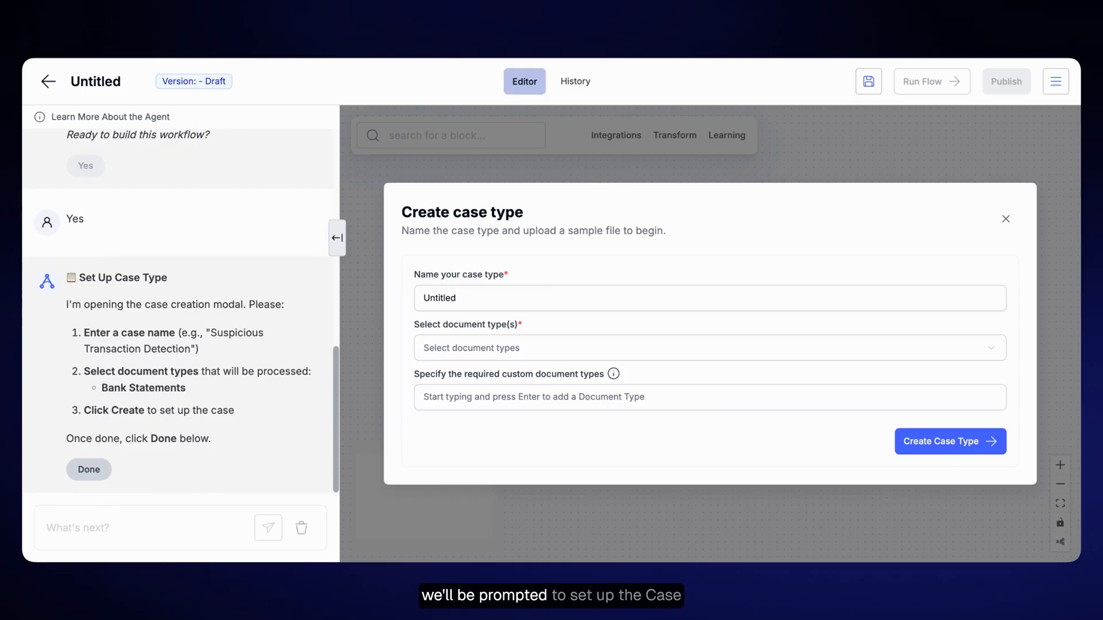
double_click(480, 299)
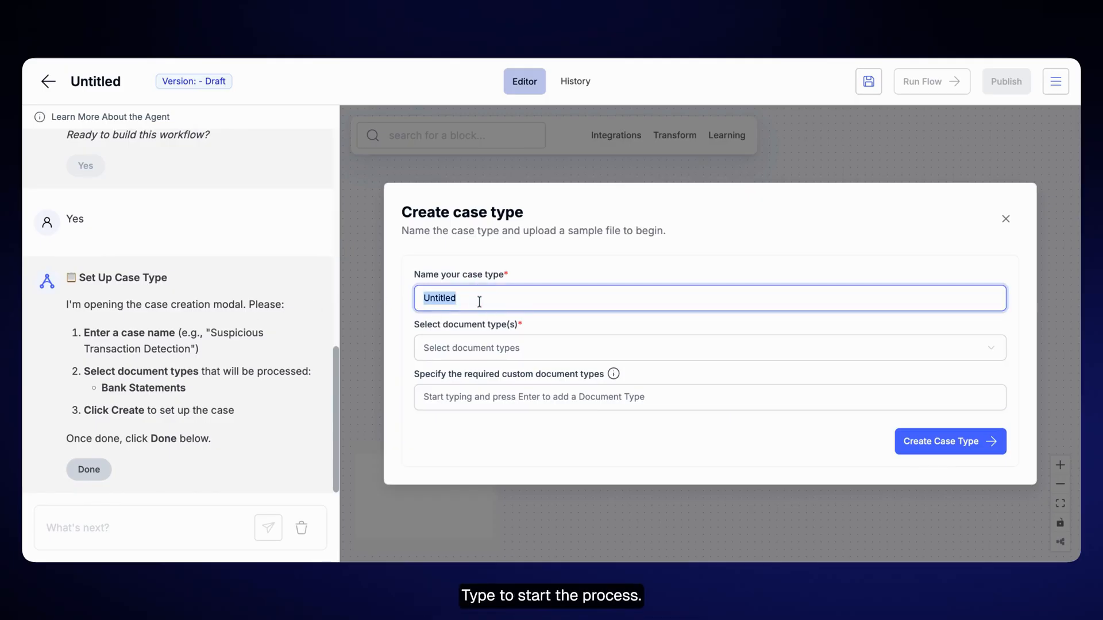
text(Bank Statement Suspicious Transaction Detector)
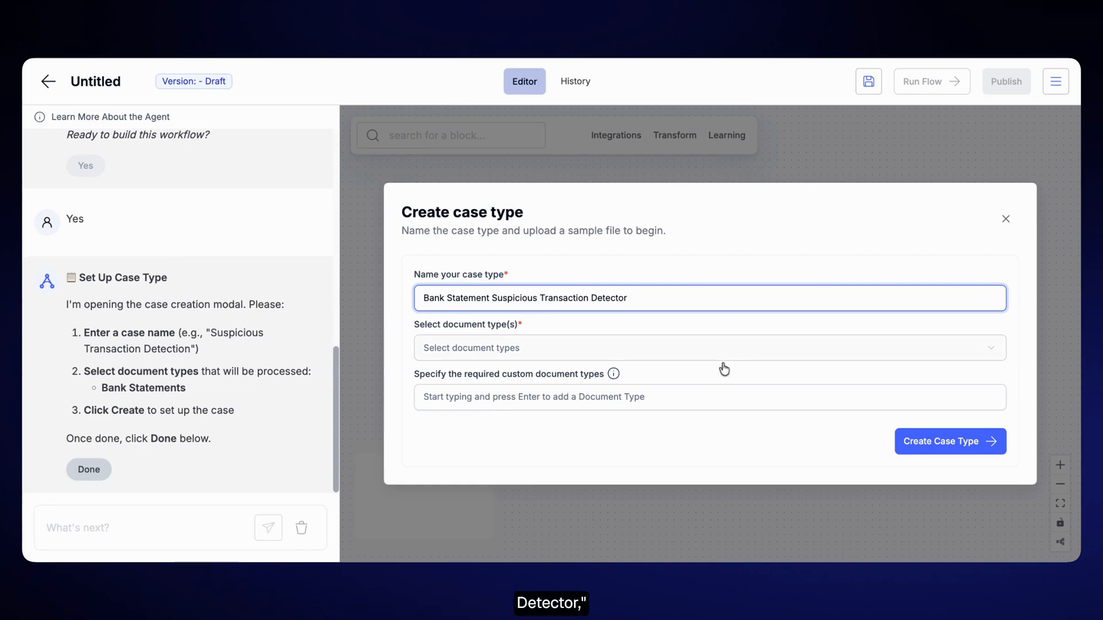
click(564, 348)
scroll(569, 473, down, 3)
click(506, 511)
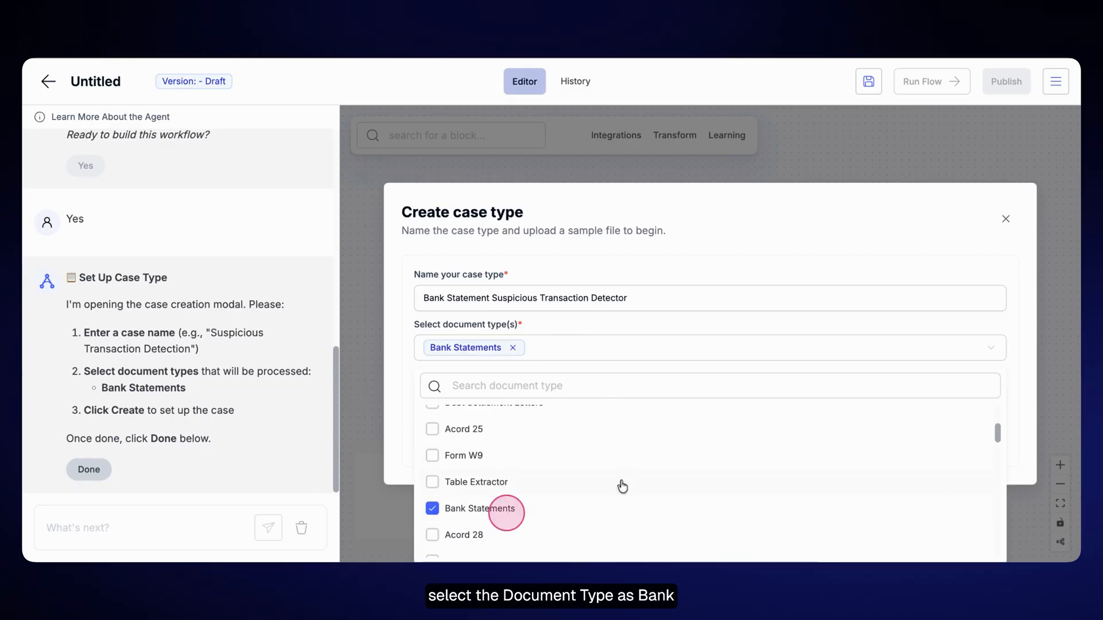
click(1034, 424)
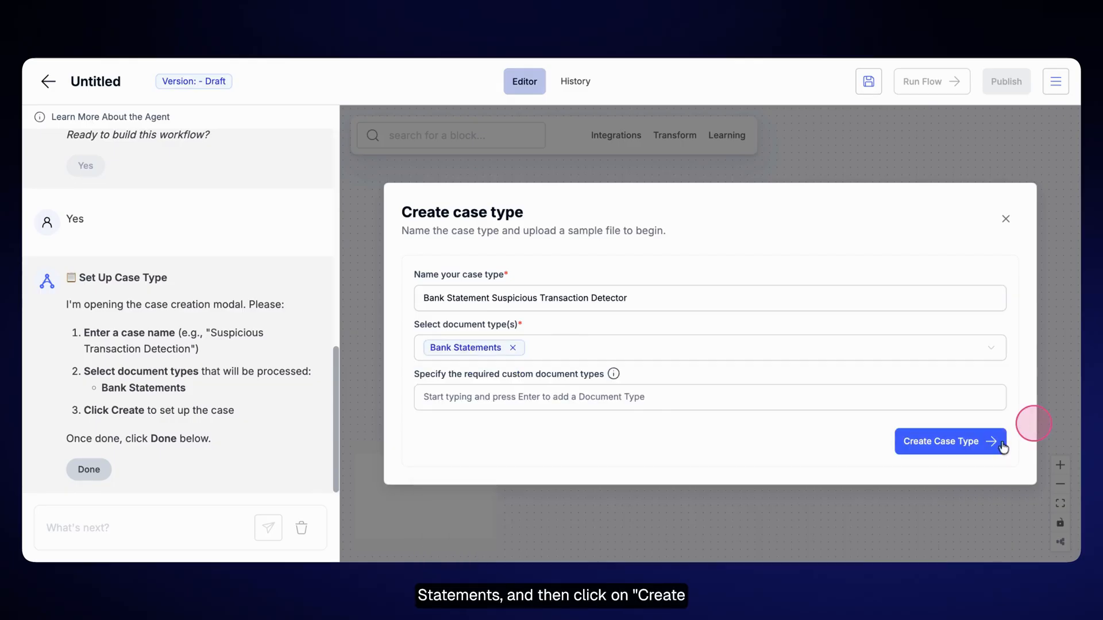
click(972, 449)
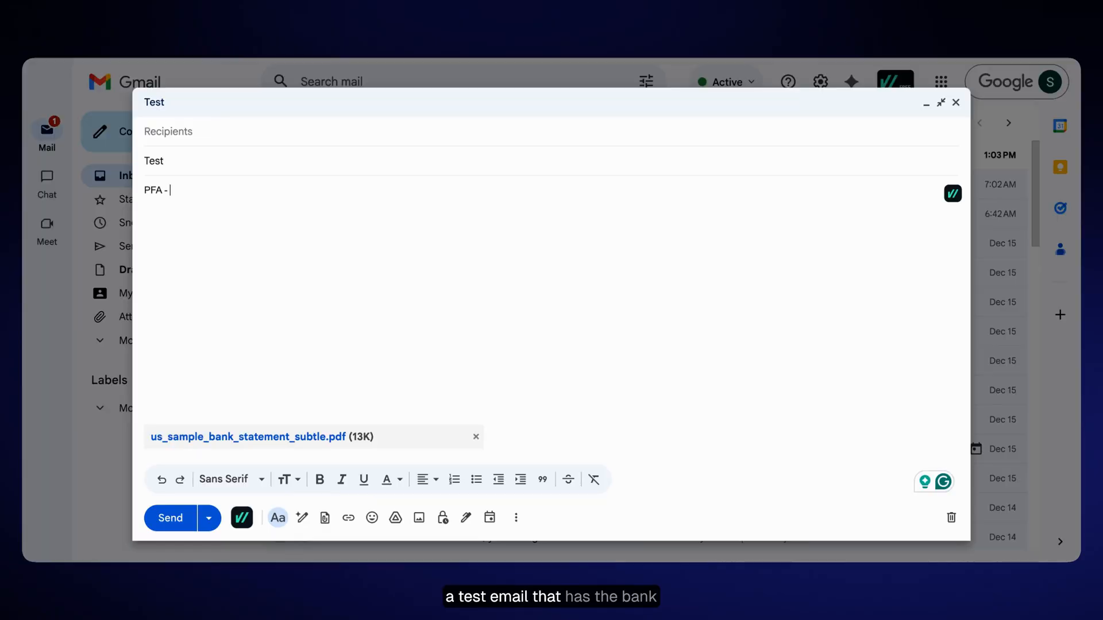
- Test the Email Ingestion block with an email sent to its test address and check its output in table and JSON views
click(207, 136)
key(ctrl+v)
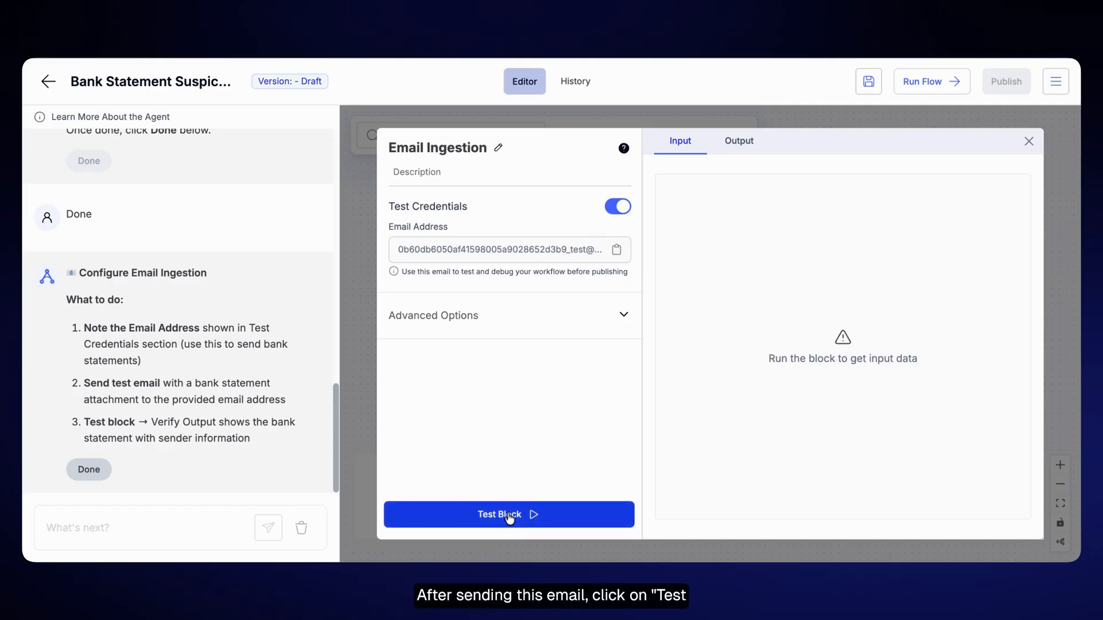
click(509, 517)
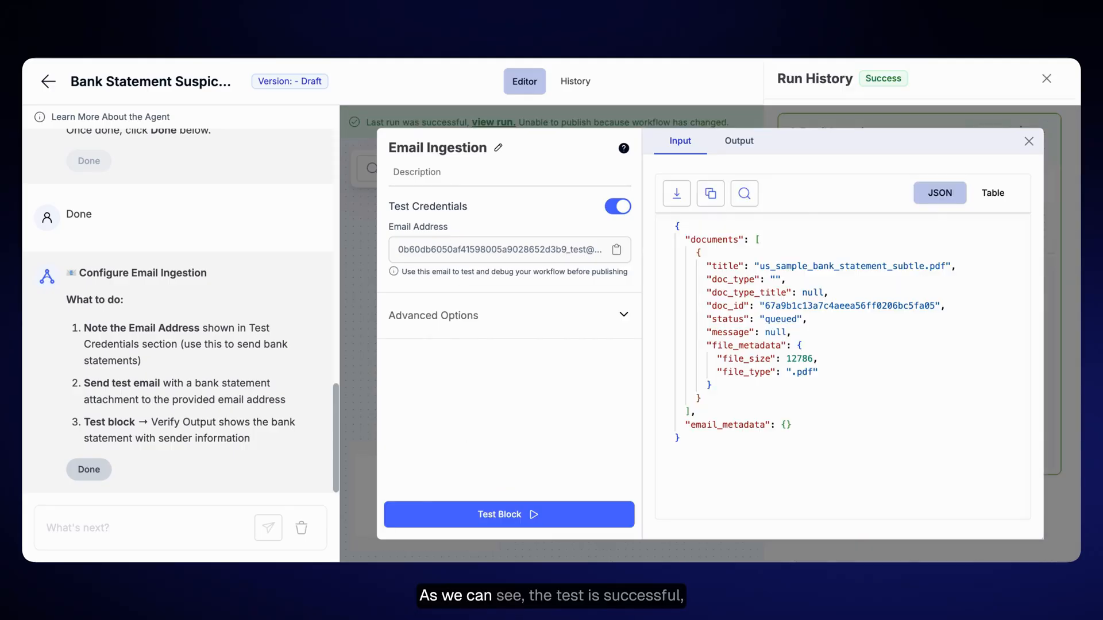
click(744, 149)
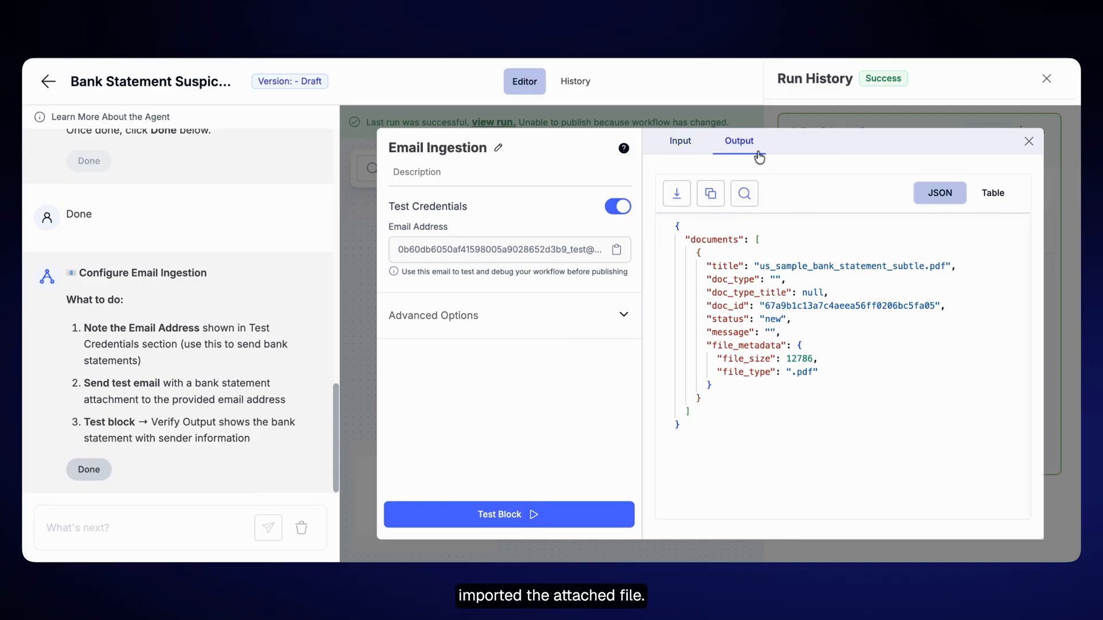
click(985, 197)
click(947, 193)
click(1028, 142)
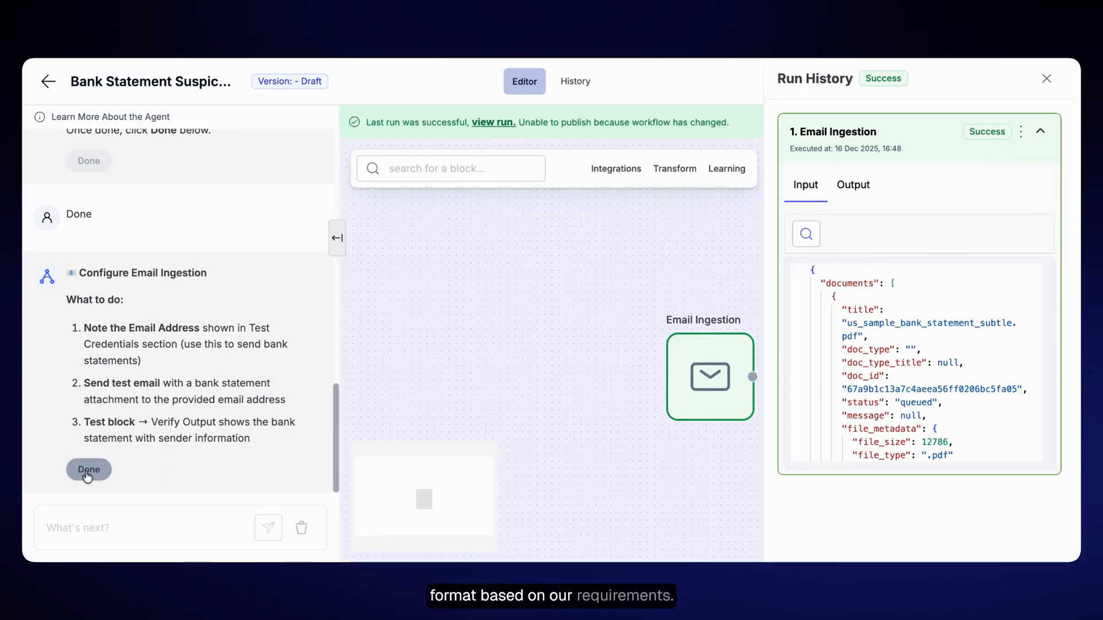
- Confirm the Email Ingestion setup with the assistant and add a File Upload block connected to the Document Classifier
click(88, 470)
click(1045, 79)
click(612, 170)
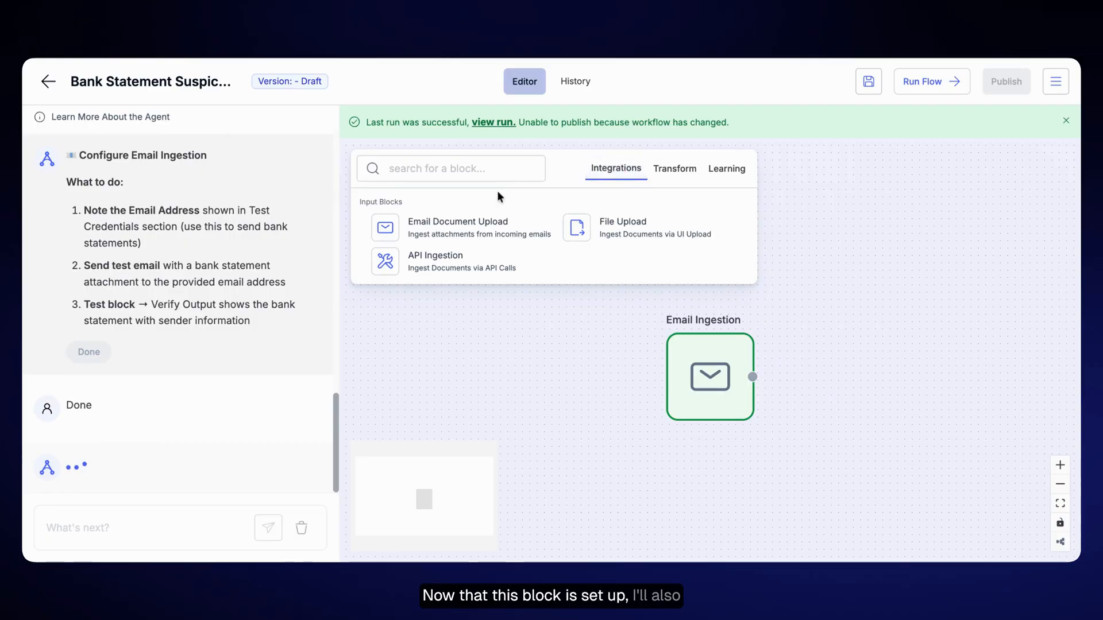
click(605, 236)
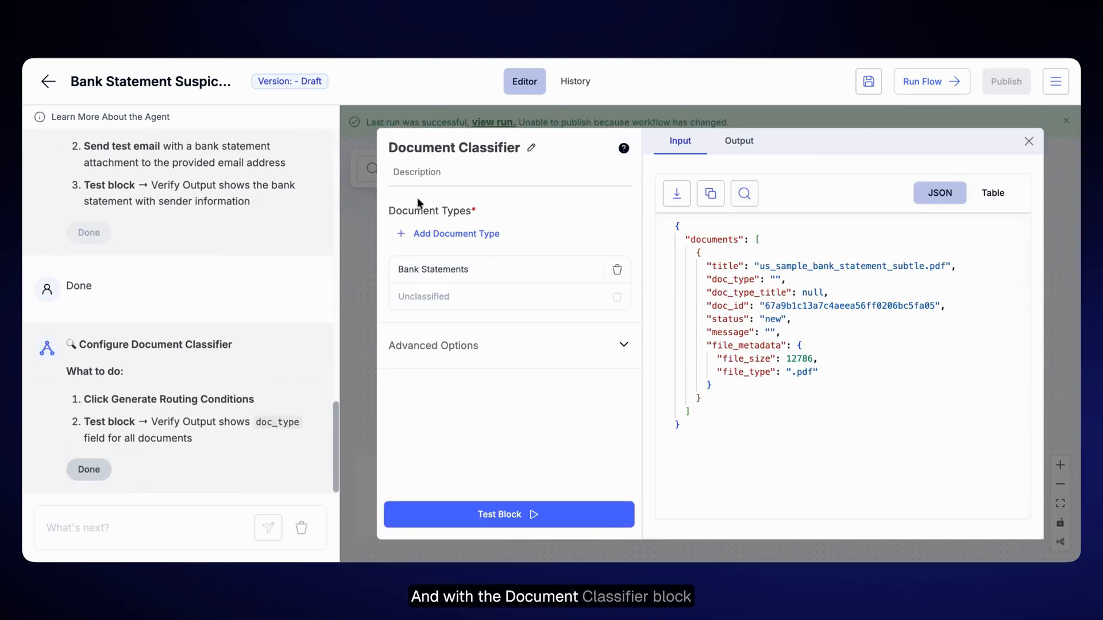
click(1028, 141)
drag(539, 429, 777, 307)
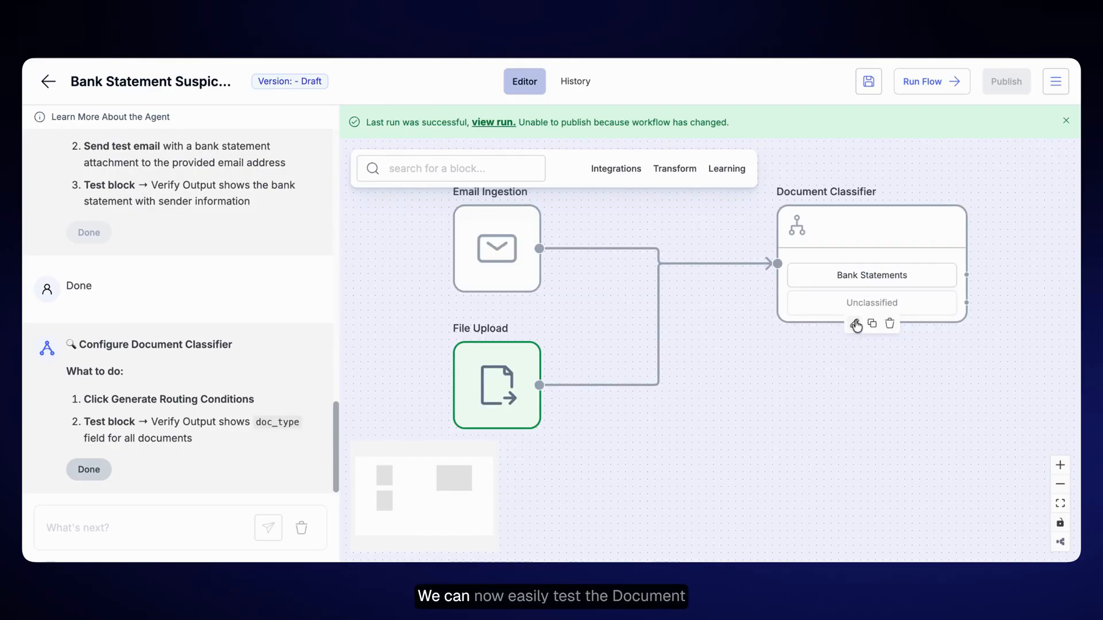
- Test the Document Classifier block and confirm its setup with the assistant
click(855, 324)
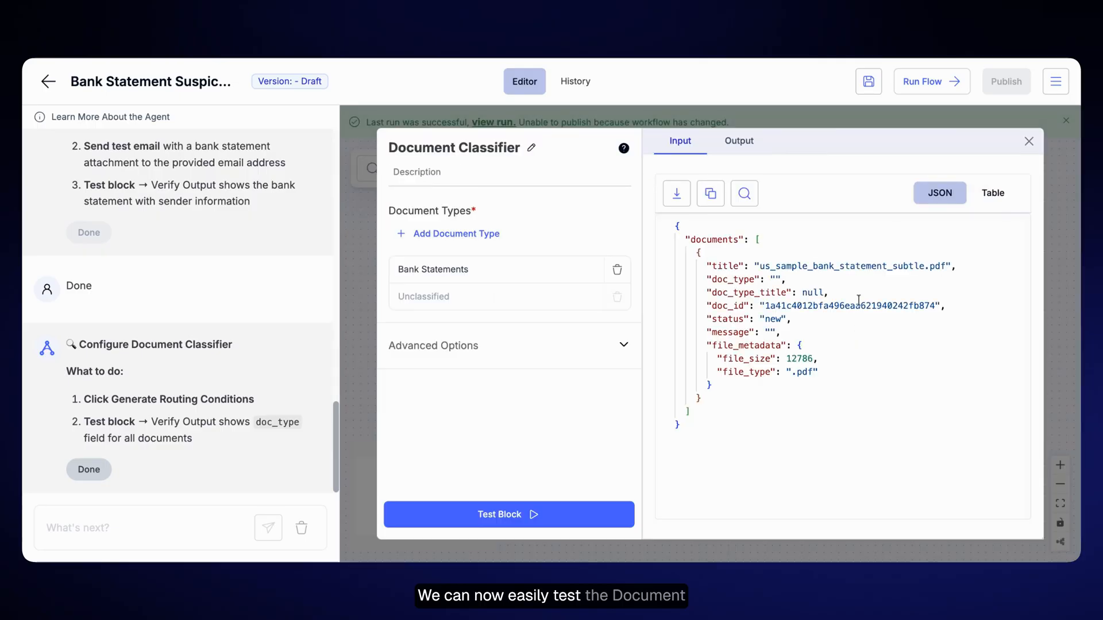
click(554, 518)
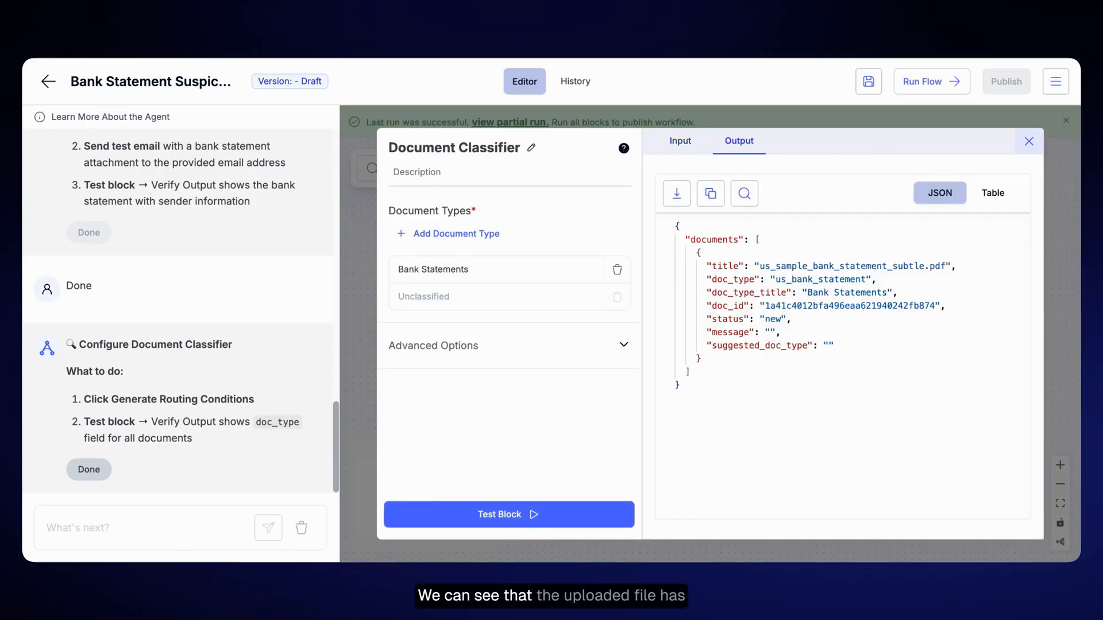
click(1028, 141)
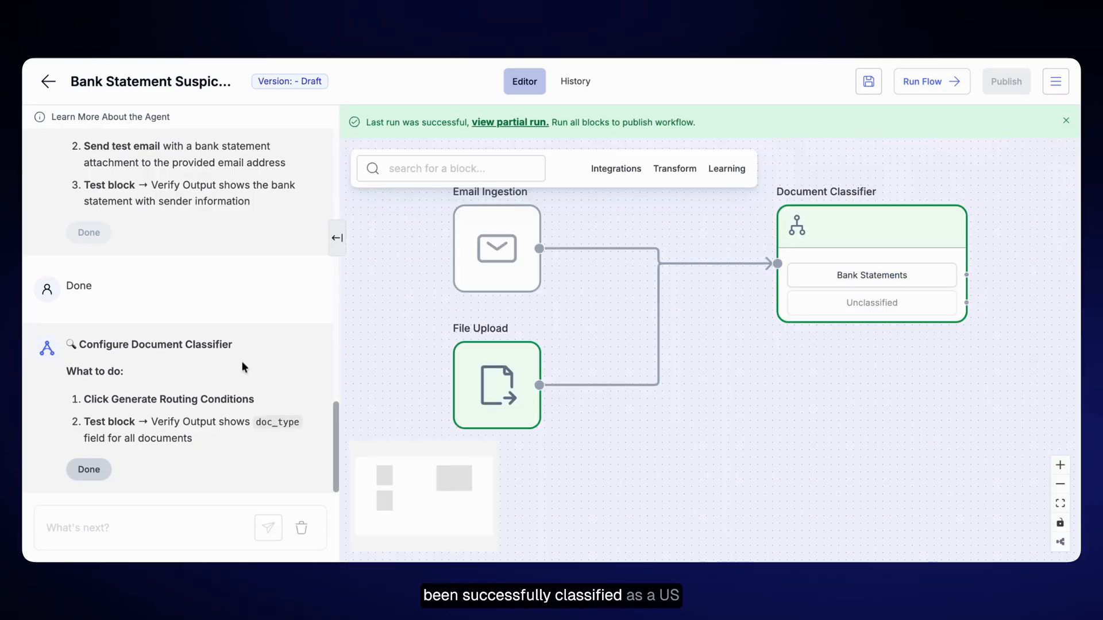
click(85, 470)
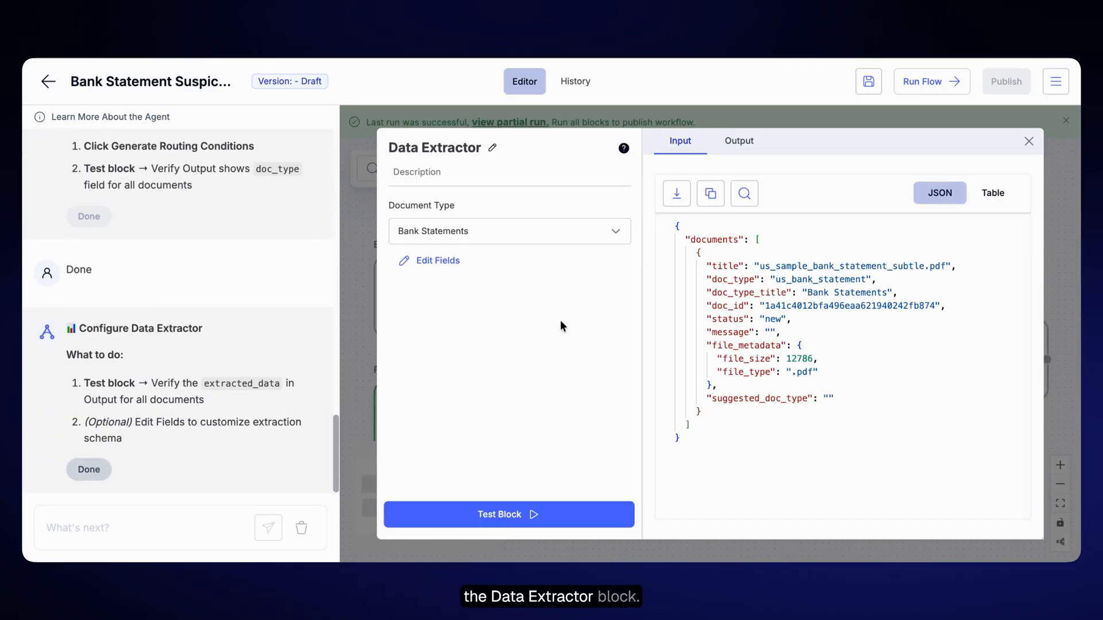
- Test the Data Extractor block on the classified bank statement and review the extracted data in its output
click(546, 516)
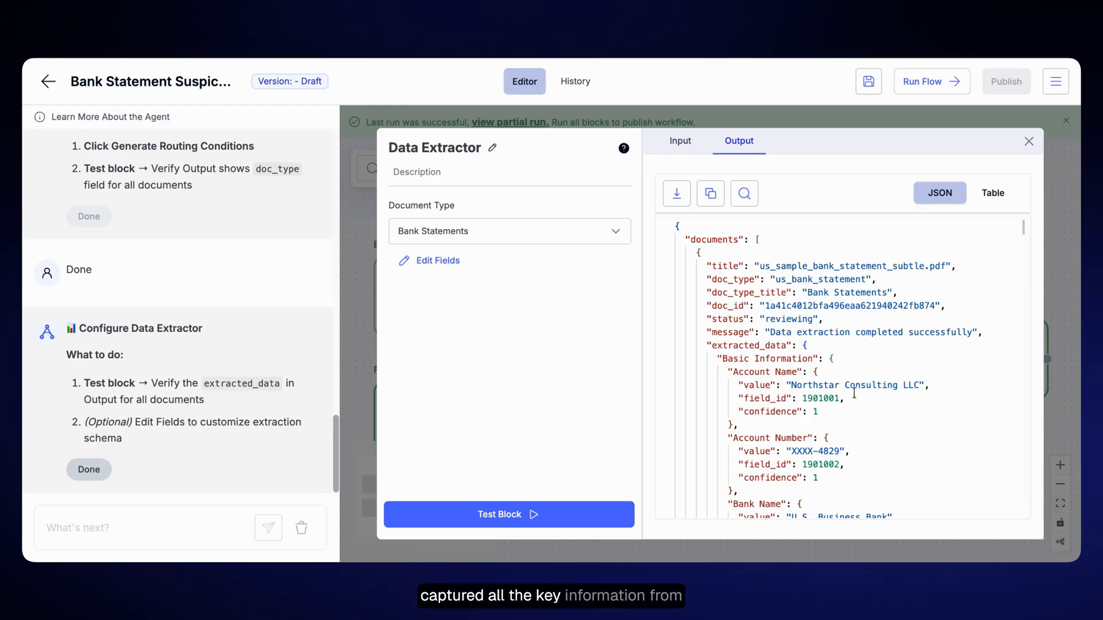
scroll(858, 399, down, 3)
scroll(858, 399, down, 10)
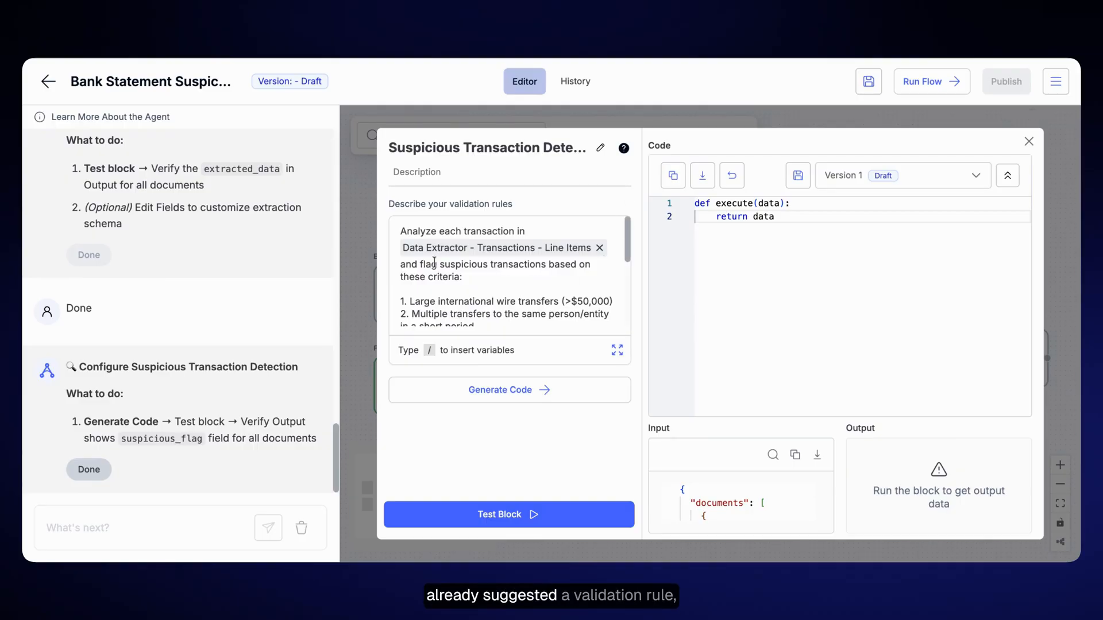
- Replace the suggested validation rule with one flagging amounts above $20,000 or descriptions starting with "Online" through has_suspicious_transaction, and generate its code
drag(405, 264, 524, 293)
scroll(525, 293, up, 1)
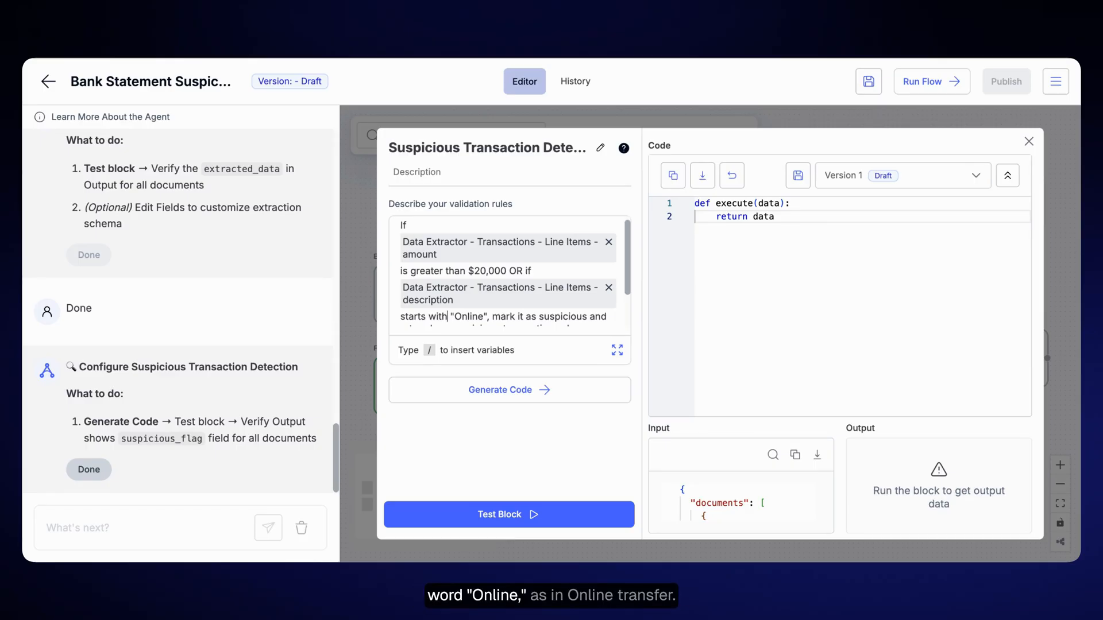
scroll(555, 310, down, 1)
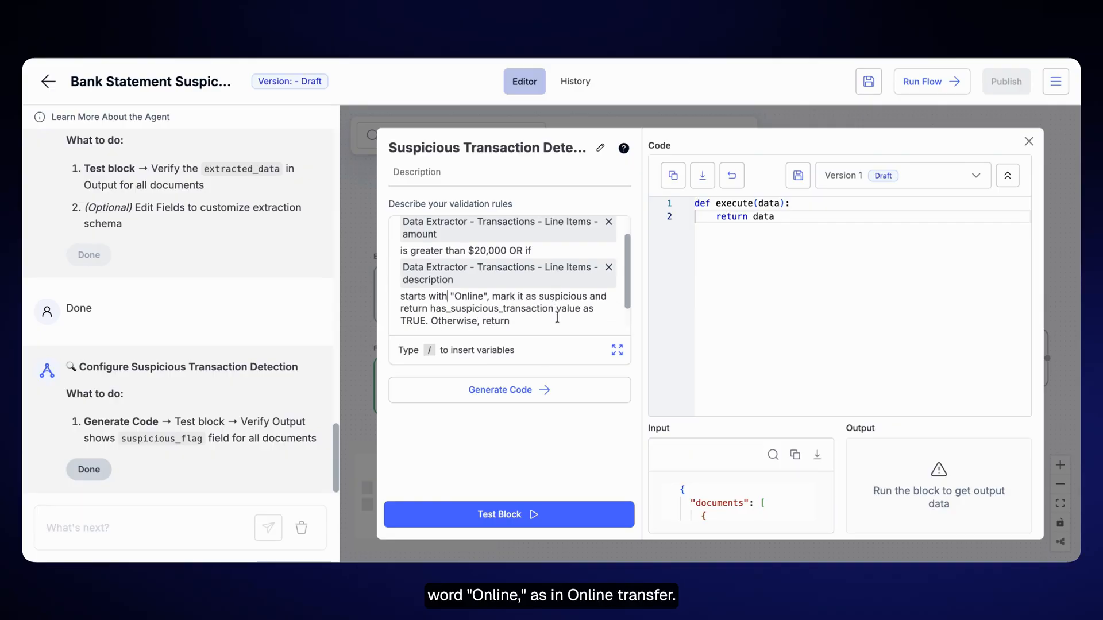
click(555, 393)
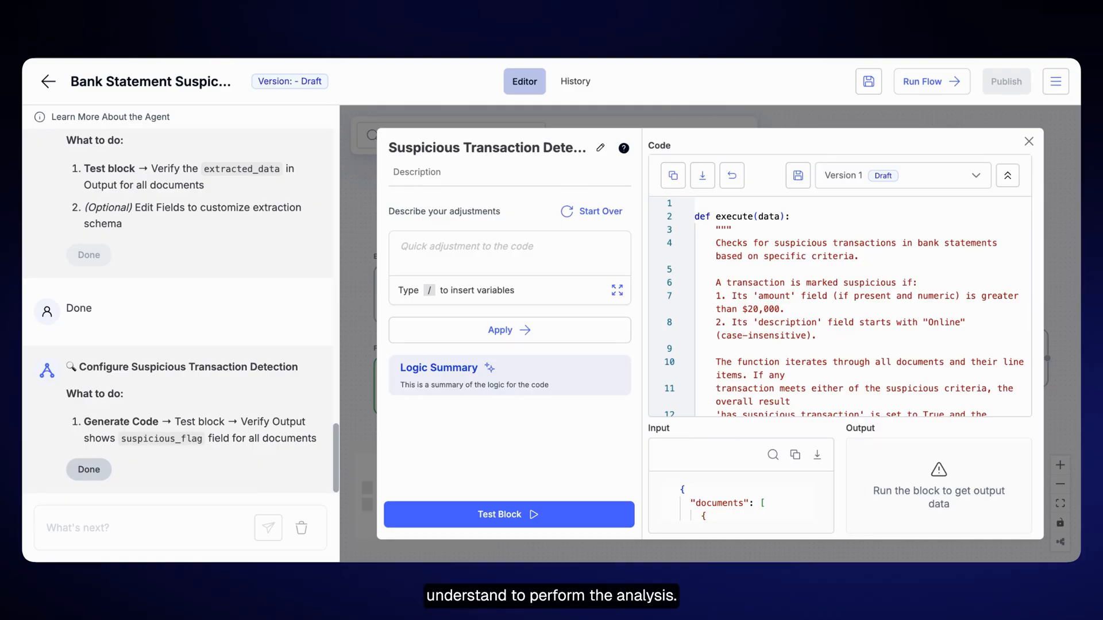
- Test the Suspicious Transaction Detection block, review its output response and close the block's settings
click(556, 515)
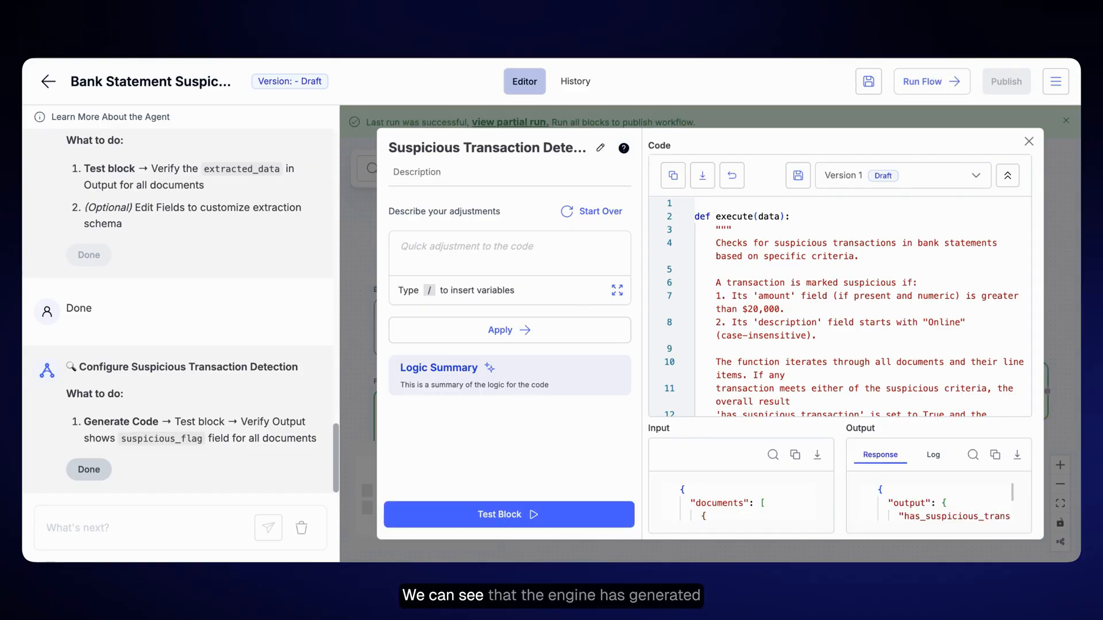
scroll(953, 494, down, 2)
scroll(965, 497, up, 2)
scroll(969, 499, down, 2)
scroll(969, 500, up, 2)
scroll(969, 500, down, 2)
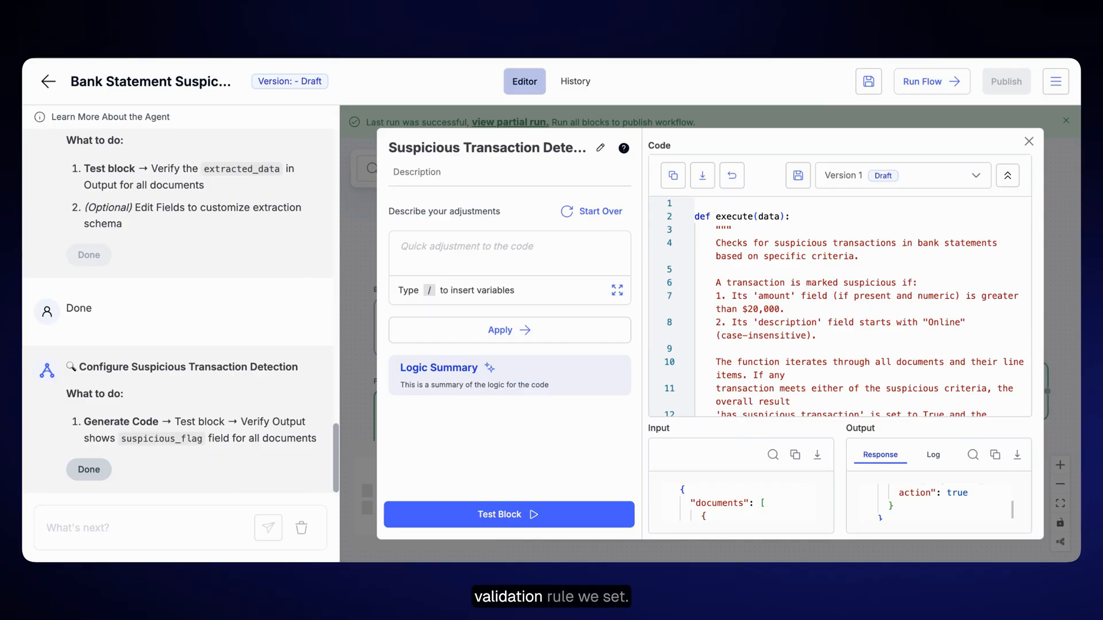
click(1028, 141)
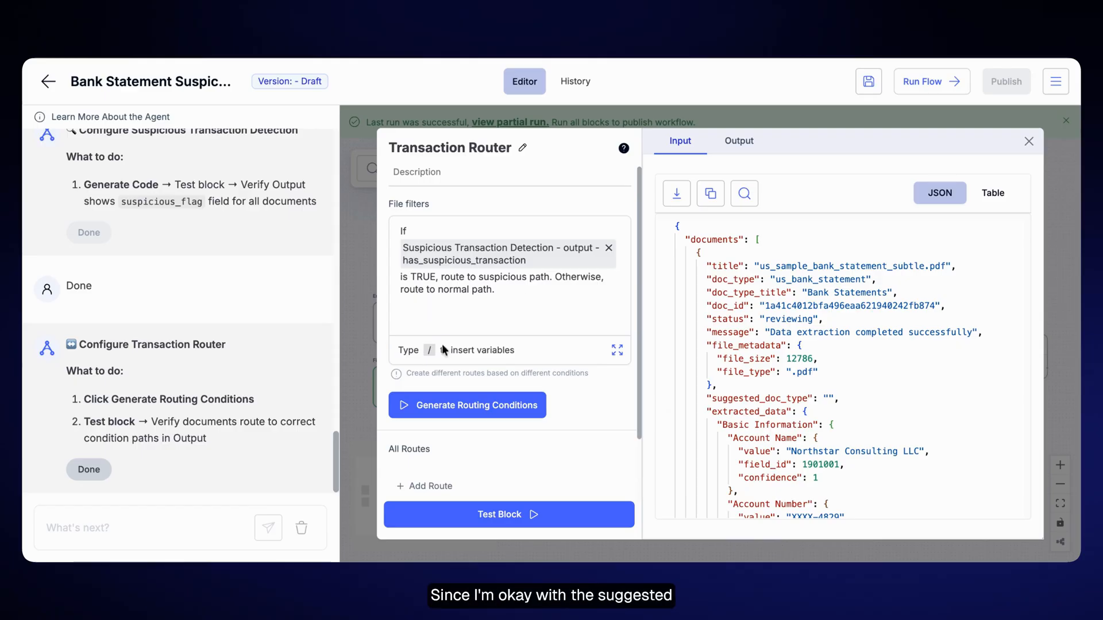
- Generate the Transaction Router's routing conditions, test the block and confirm its setup with the assistant
click(450, 417)
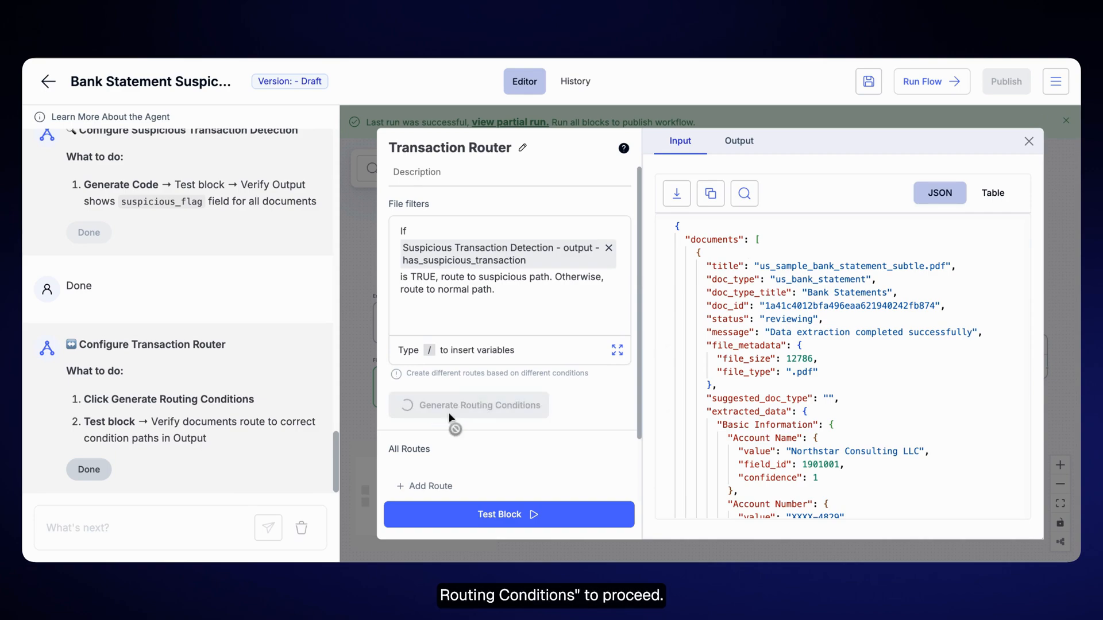
scroll(567, 377, down, 5)
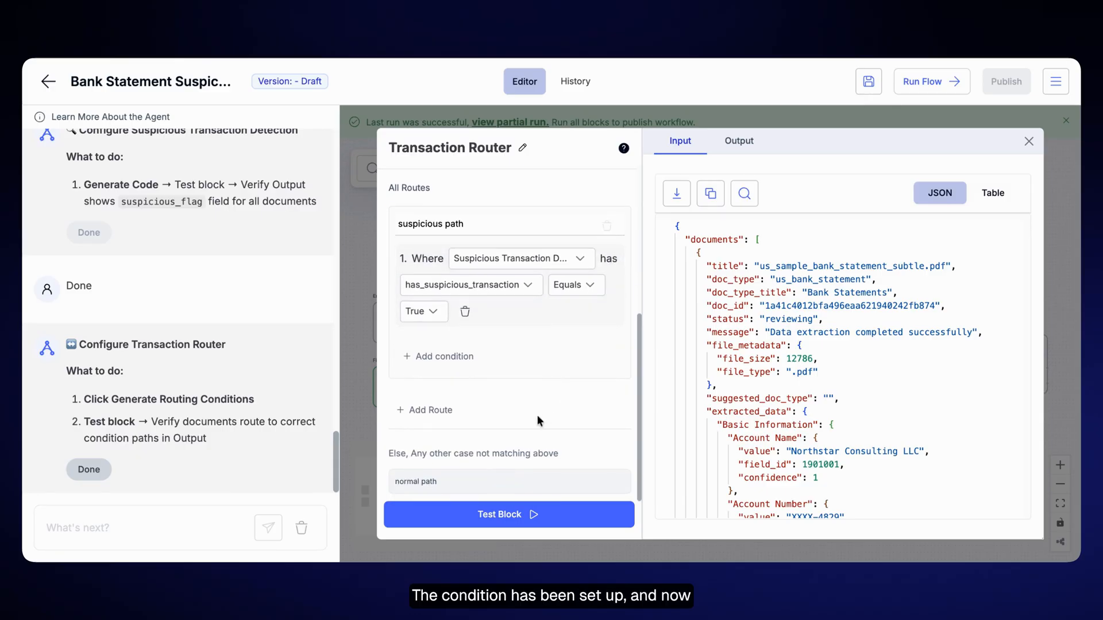
click(532, 517)
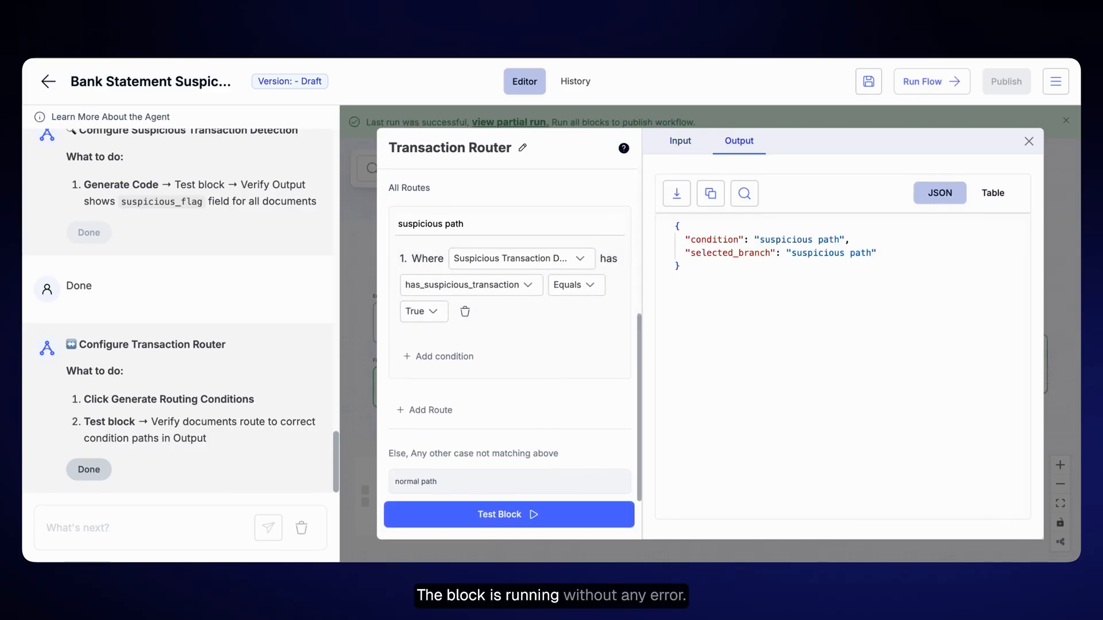
click(1028, 142)
click(86, 472)
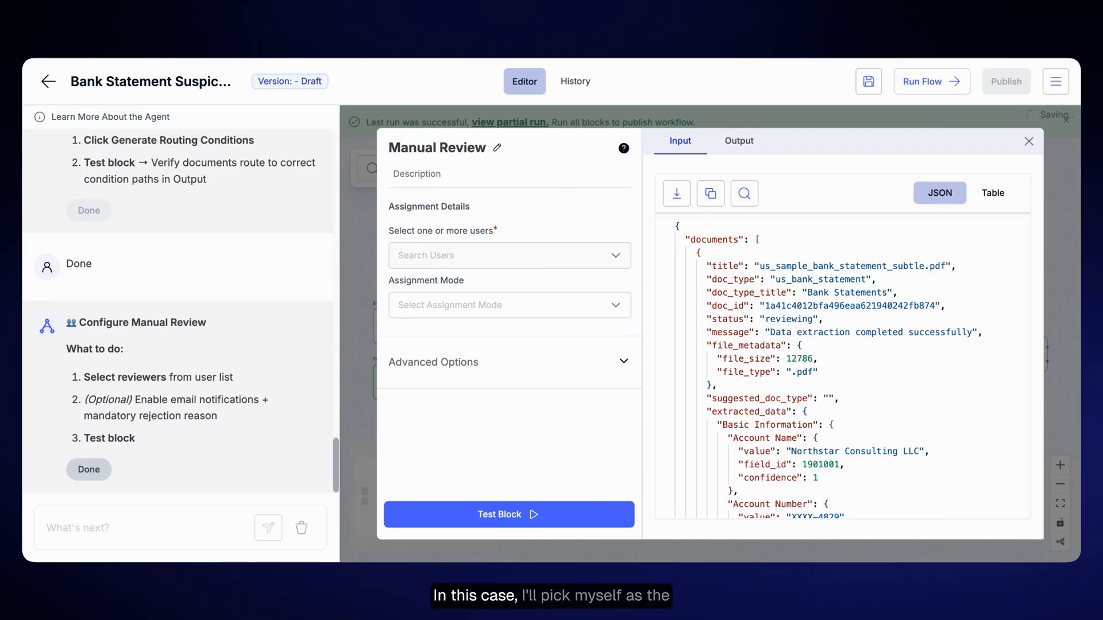
- Assign yourself as reviewer in the Manual Review block, test it by approving the request, and confirm its setup with the assistant
click(408, 256)
click(411, 291)
click(458, 436)
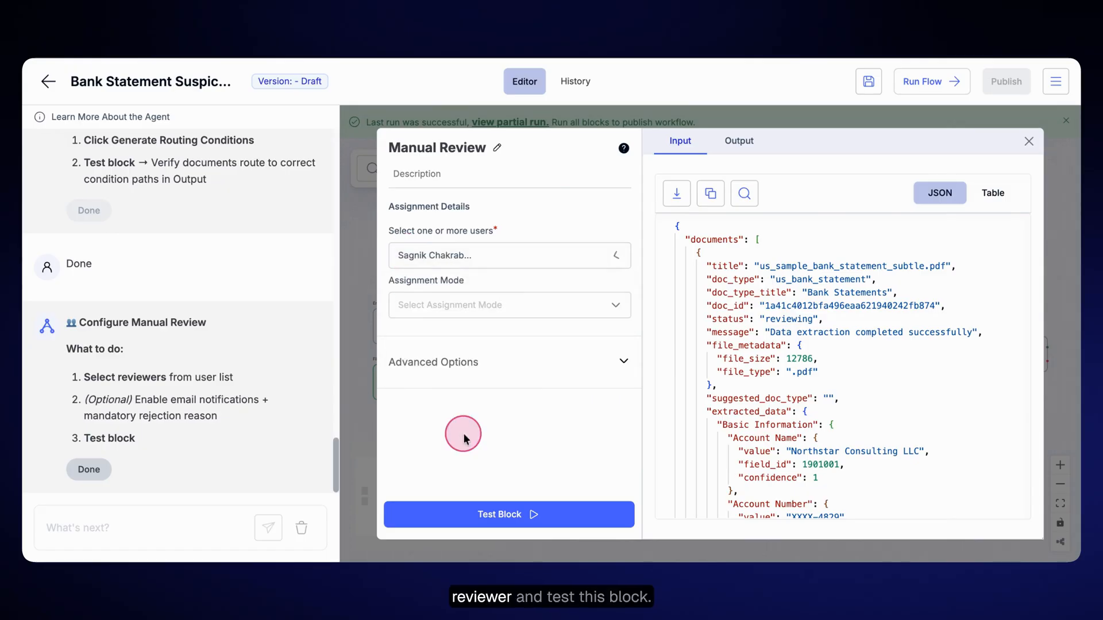
click(501, 513)
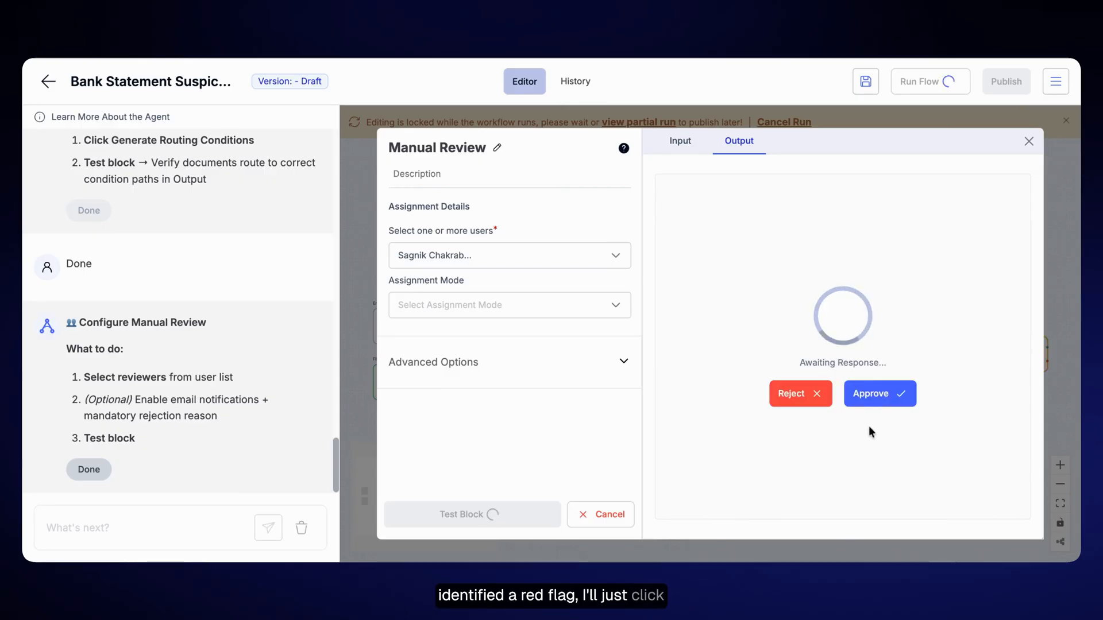
click(875, 395)
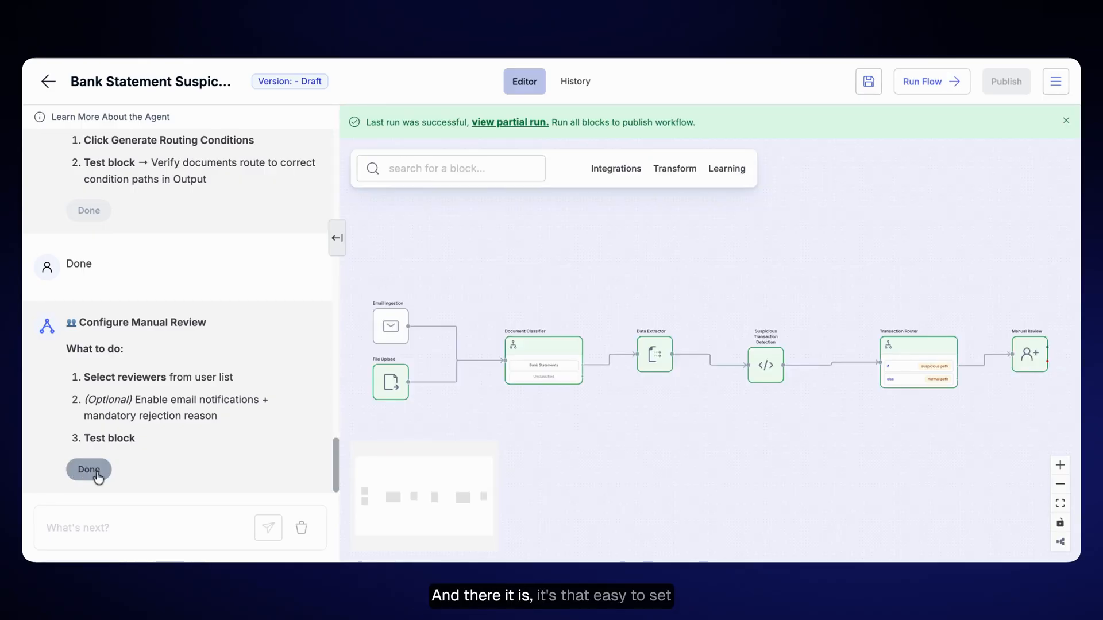
click(91, 470)
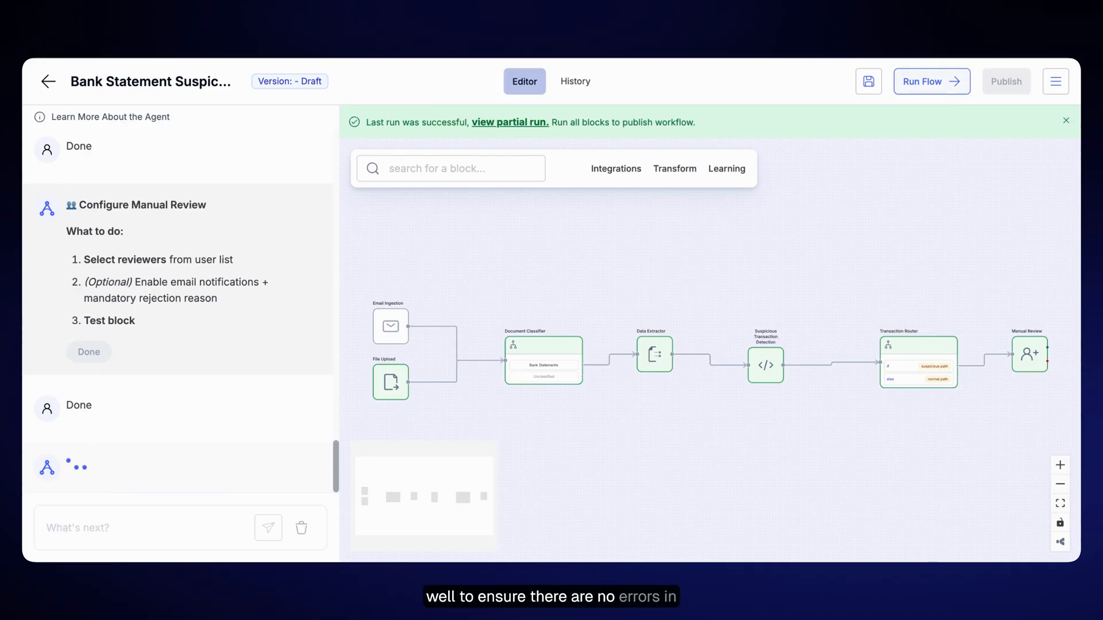
- Start a workflow run with the email trigger and send us_sample_bank_statement_subtle.pdf from Gmail to the copied test address
click(932, 83)
click(915, 167)
click(829, 202)
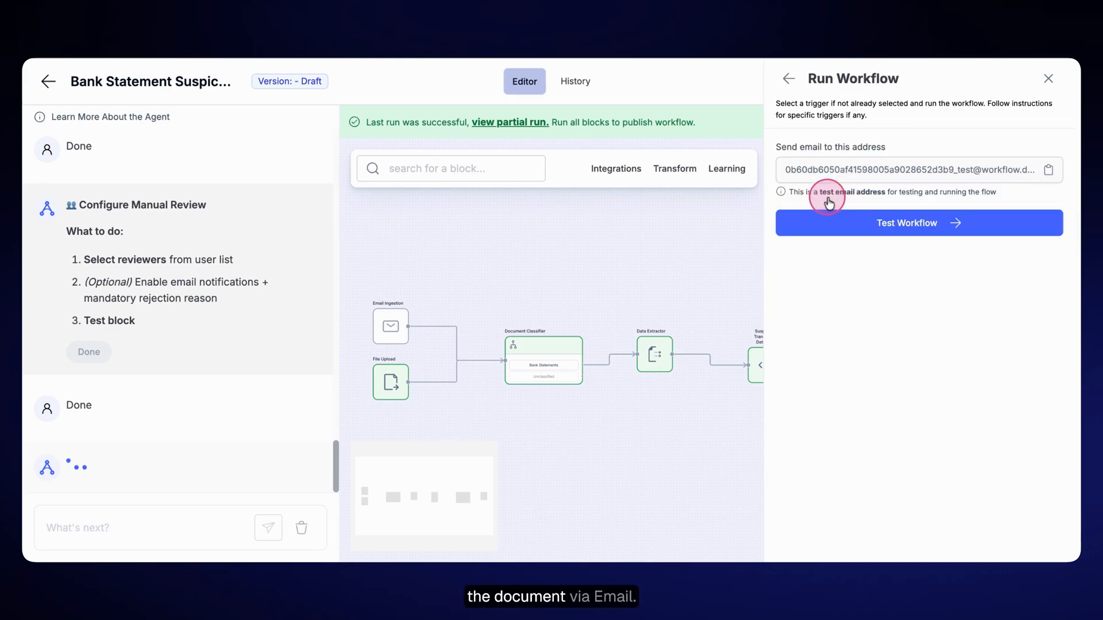
click(1045, 173)
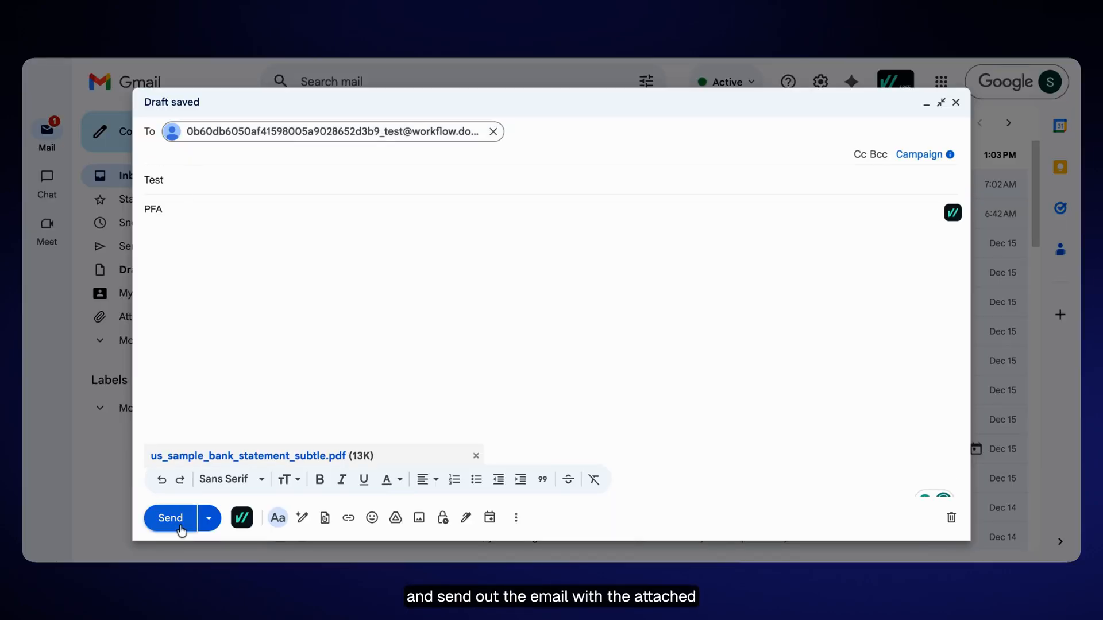
click(172, 519)
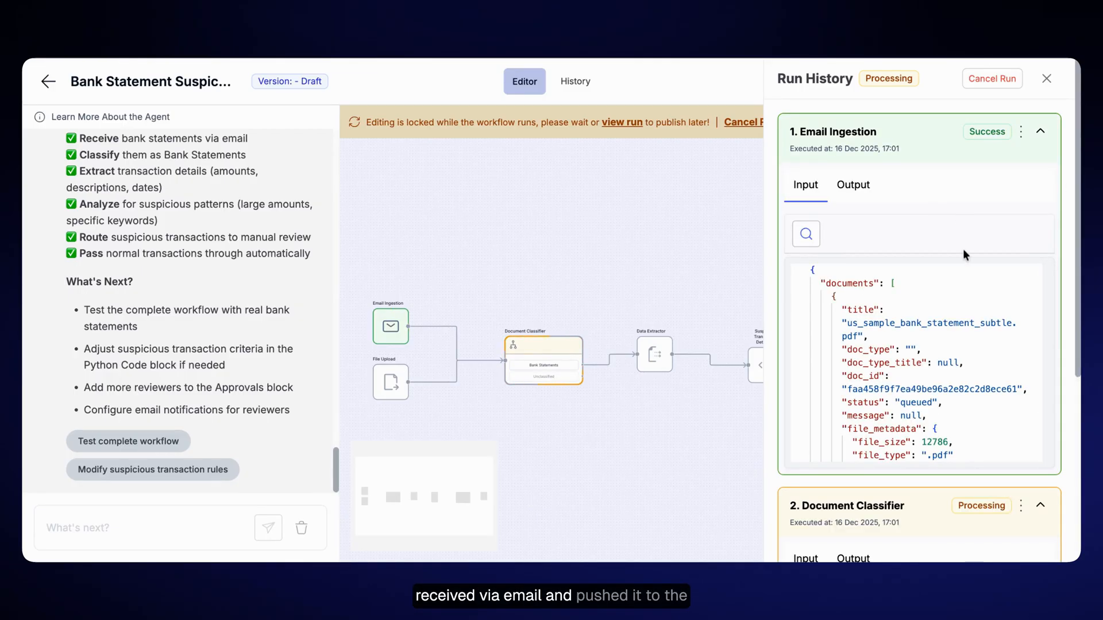
- Examine each block's output in the run history, from Email Ingestion through Transaction Router to Manual Review
scroll(1005, 344, down, 5)
scroll(1056, 320, down, 3)
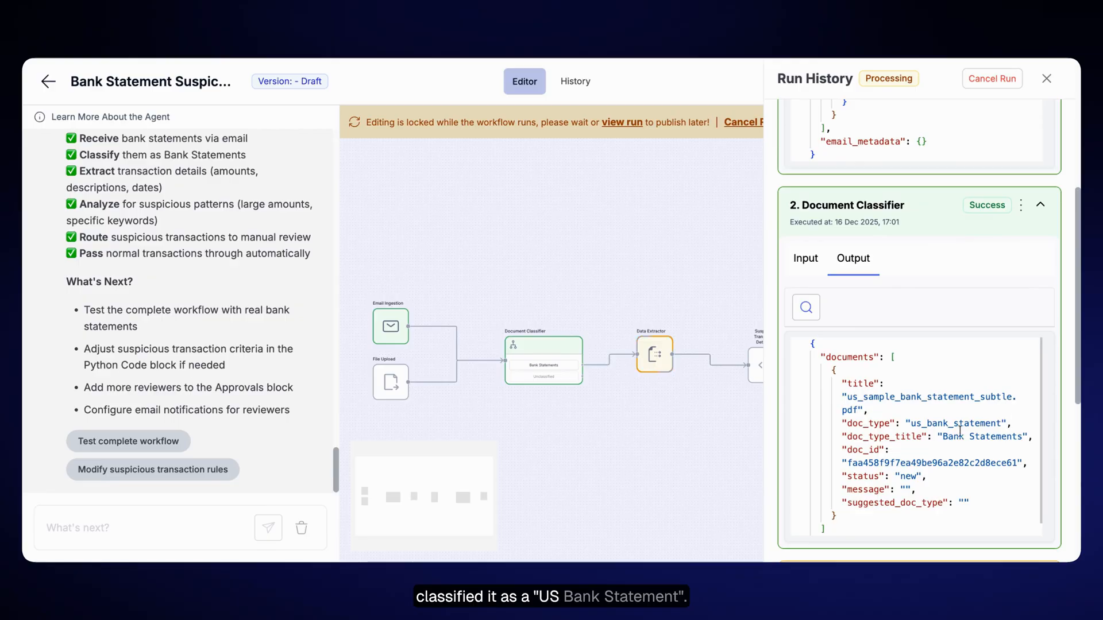
scroll(958, 426, down, 1)
scroll(1044, 413, down, 4)
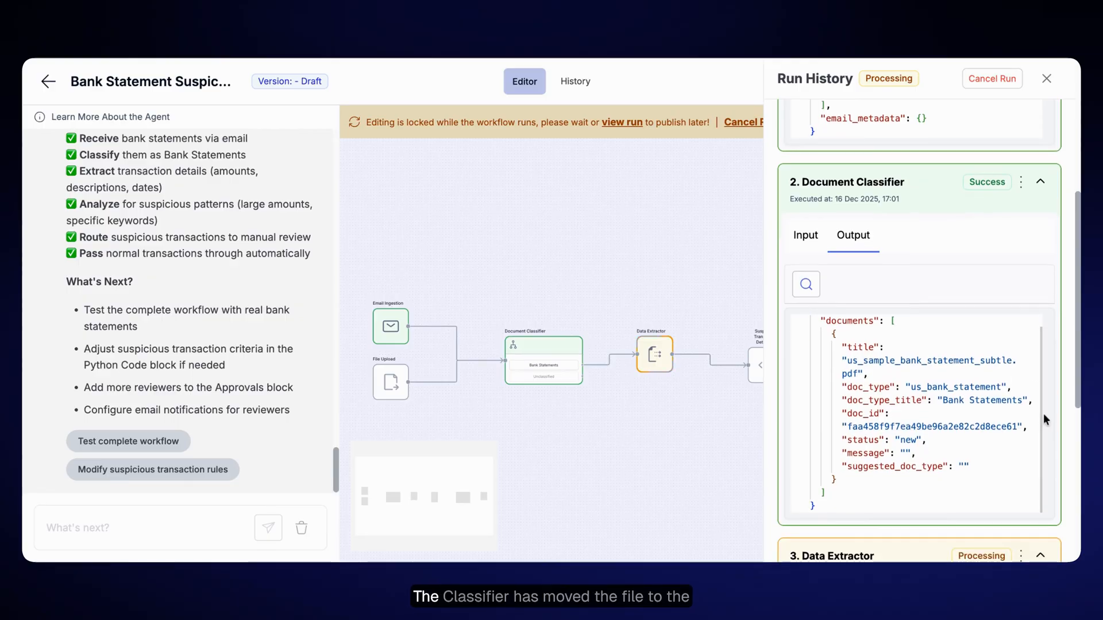
scroll(1032, 283, down, 1)
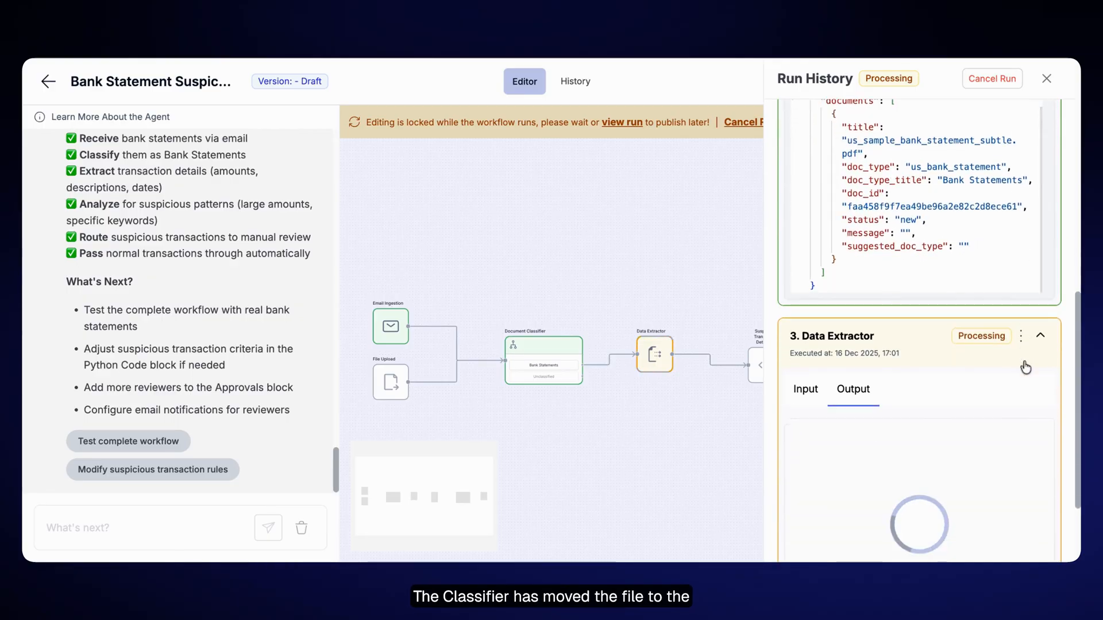
scroll(1057, 308, down, 2)
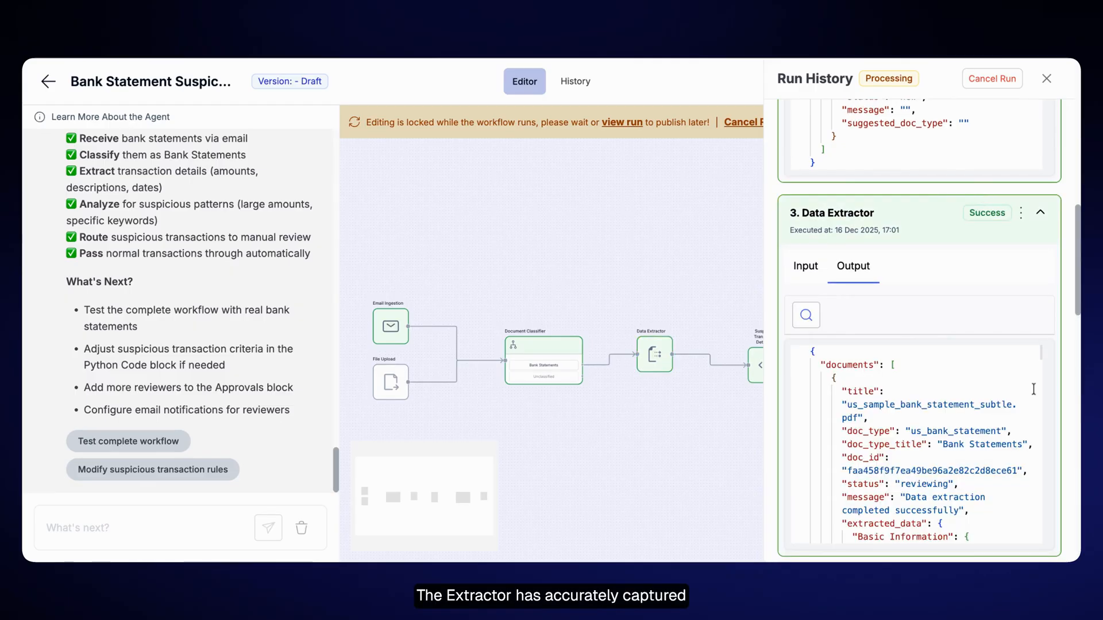
scroll(1079, 254, down, 5)
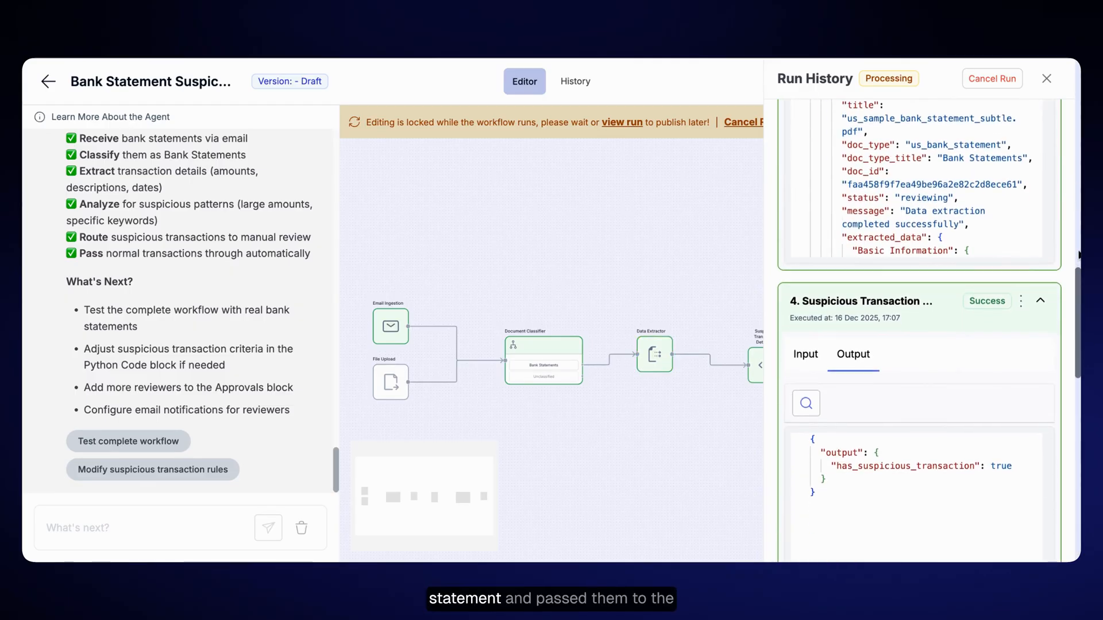
scroll(919, 331, down, 2)
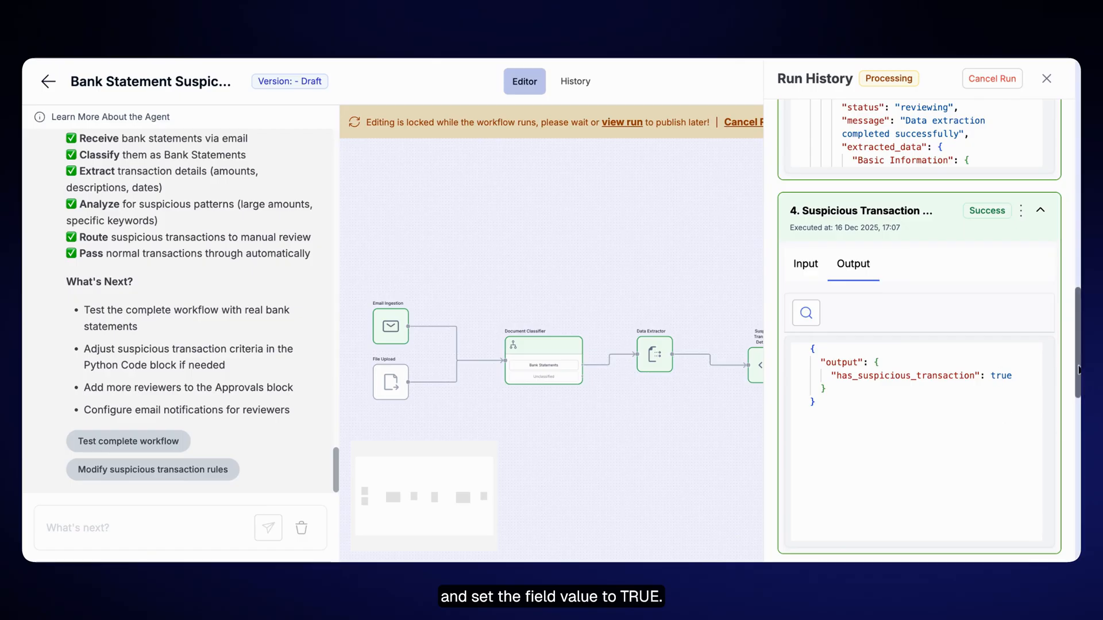
scroll(1075, 368, down, 5)
scroll(929, 339, down, 2)
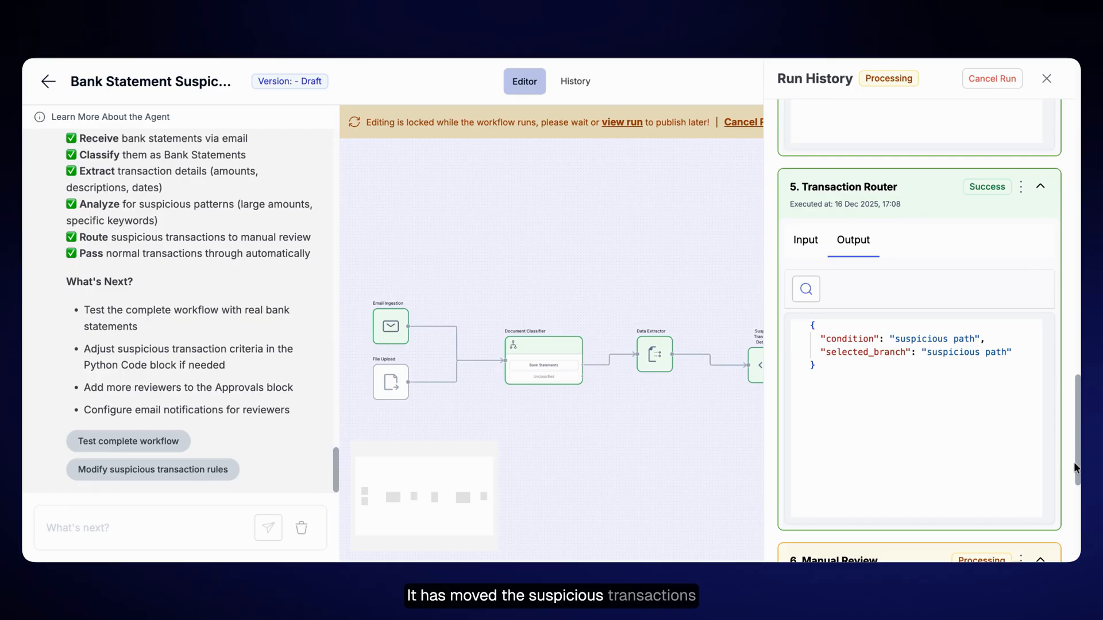
scroll(1076, 463, down, 3)
scroll(1078, 463, down, 4)
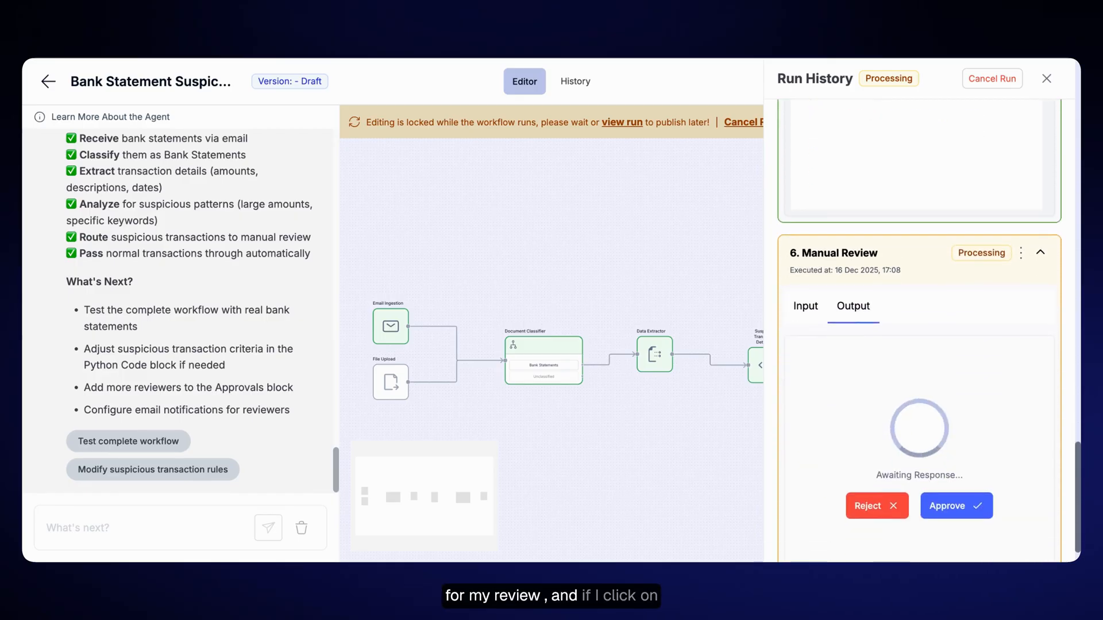
- Approve the pending Manual Review to complete the test run, and publish the workflow
click(964, 478)
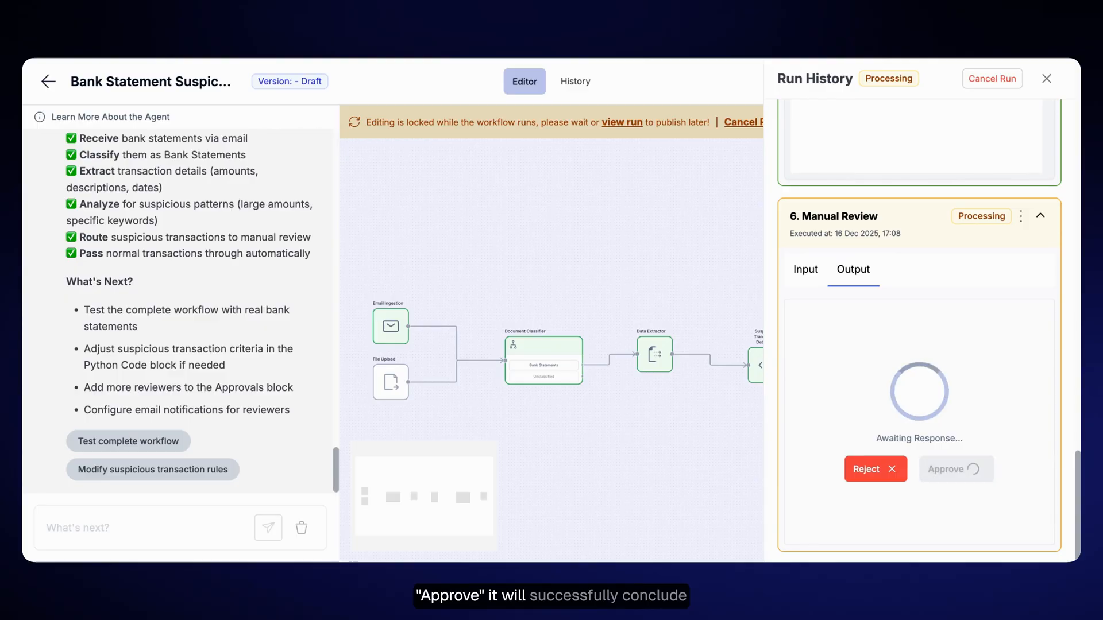
click(1047, 79)
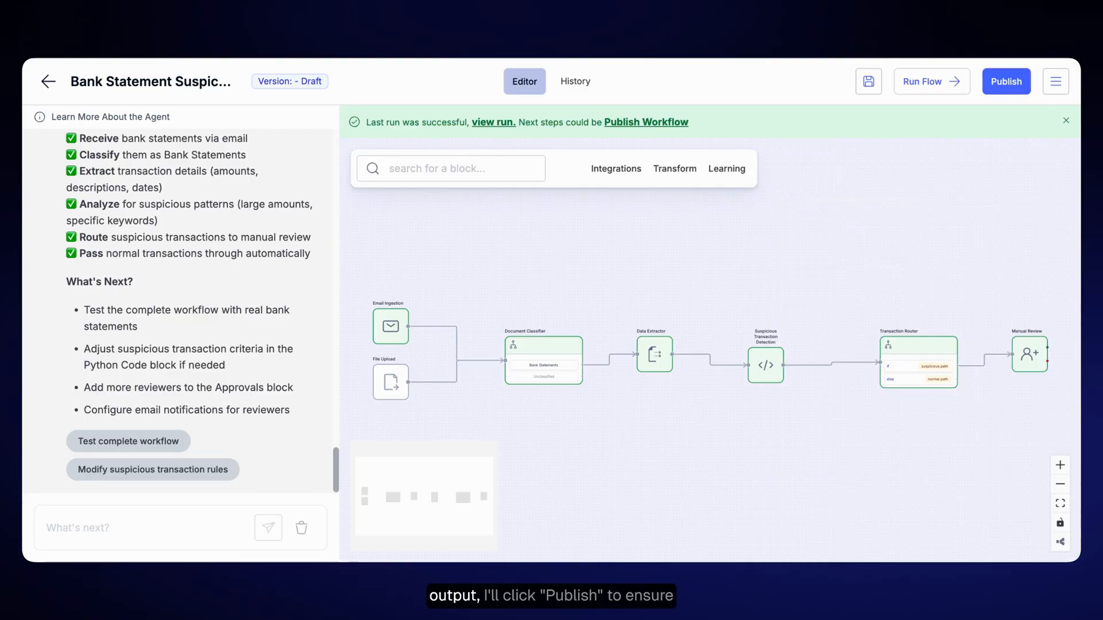
click(1022, 89)
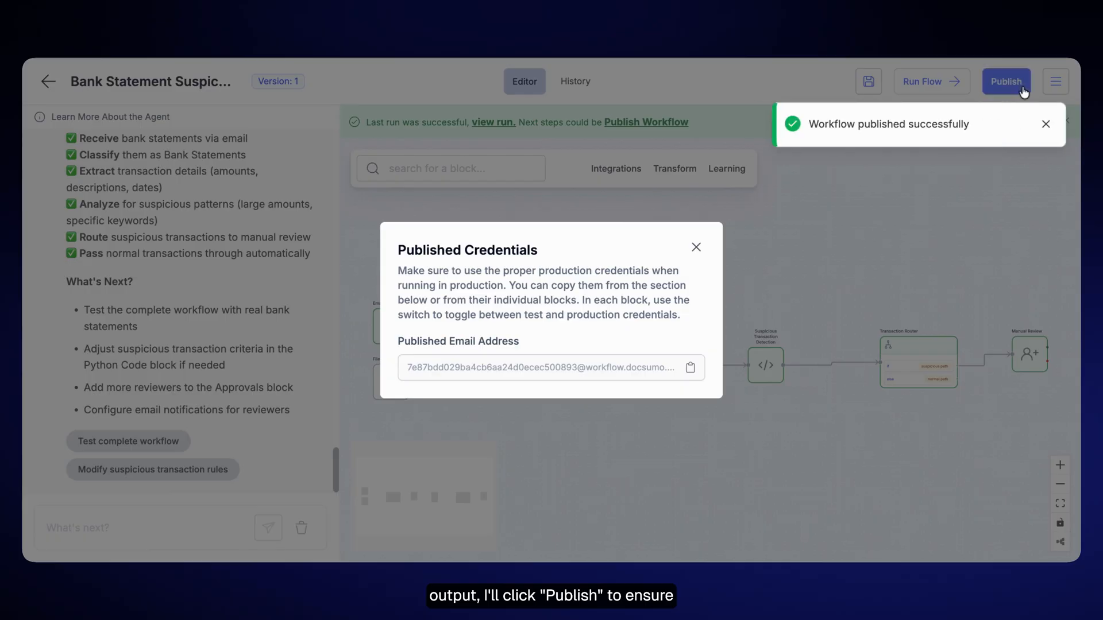
click(1044, 125)
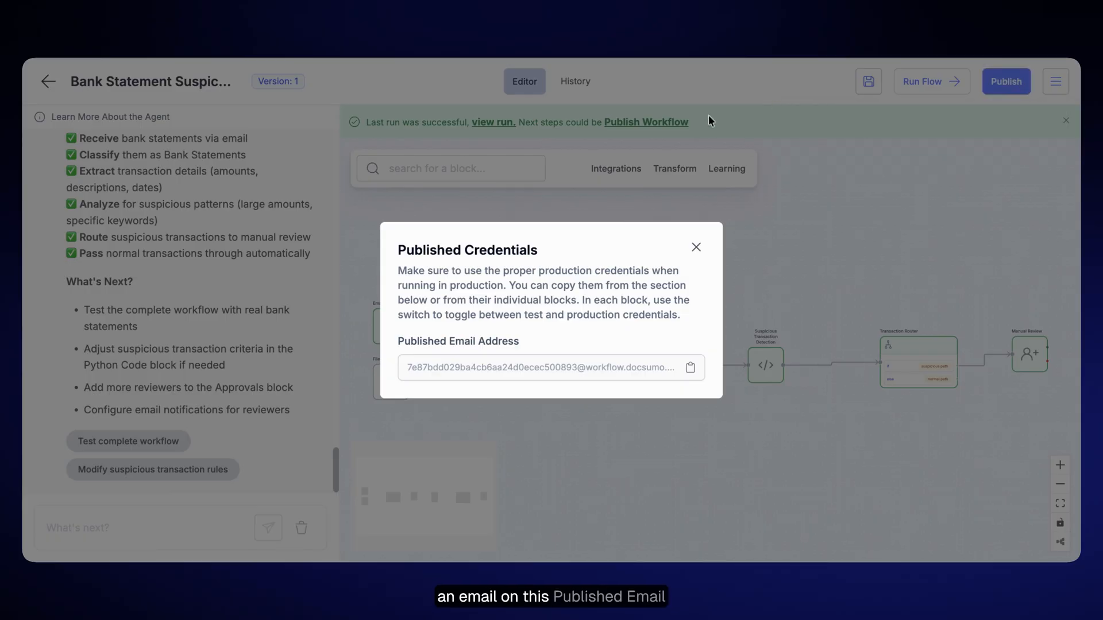